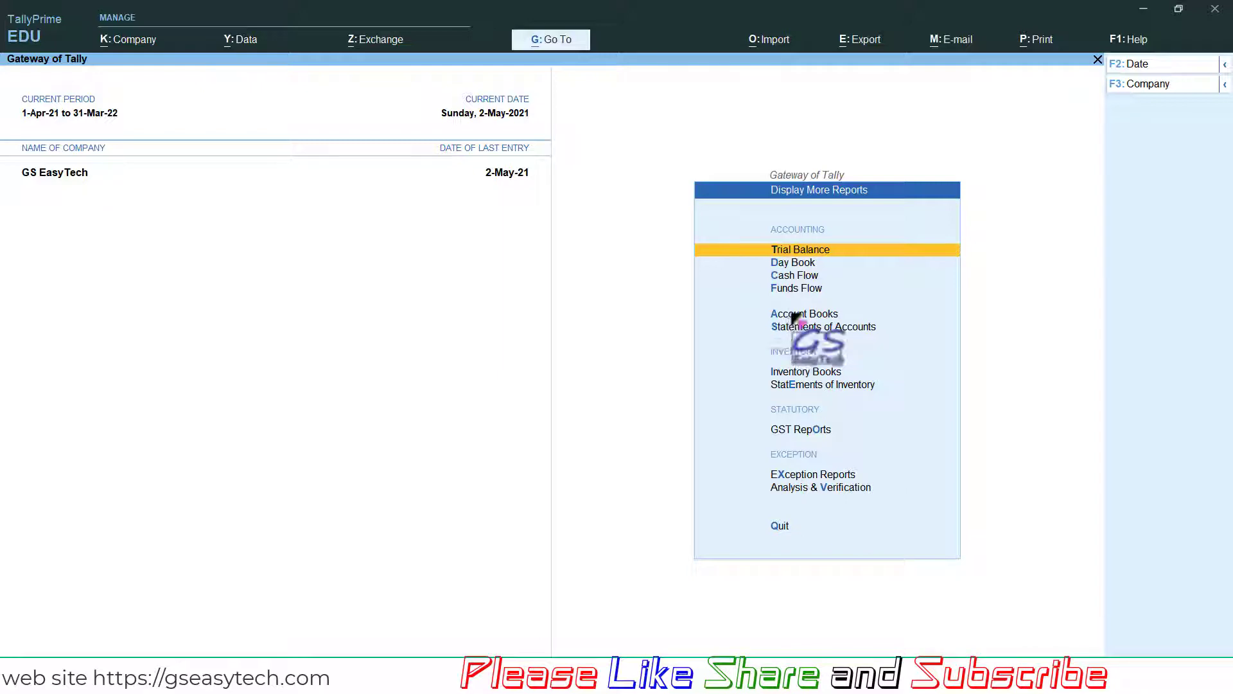
# - Review the Ranchi Sales Ltd. ledger vouchers and return to the Gateway of Tally
pyautogui.click(794, 270)
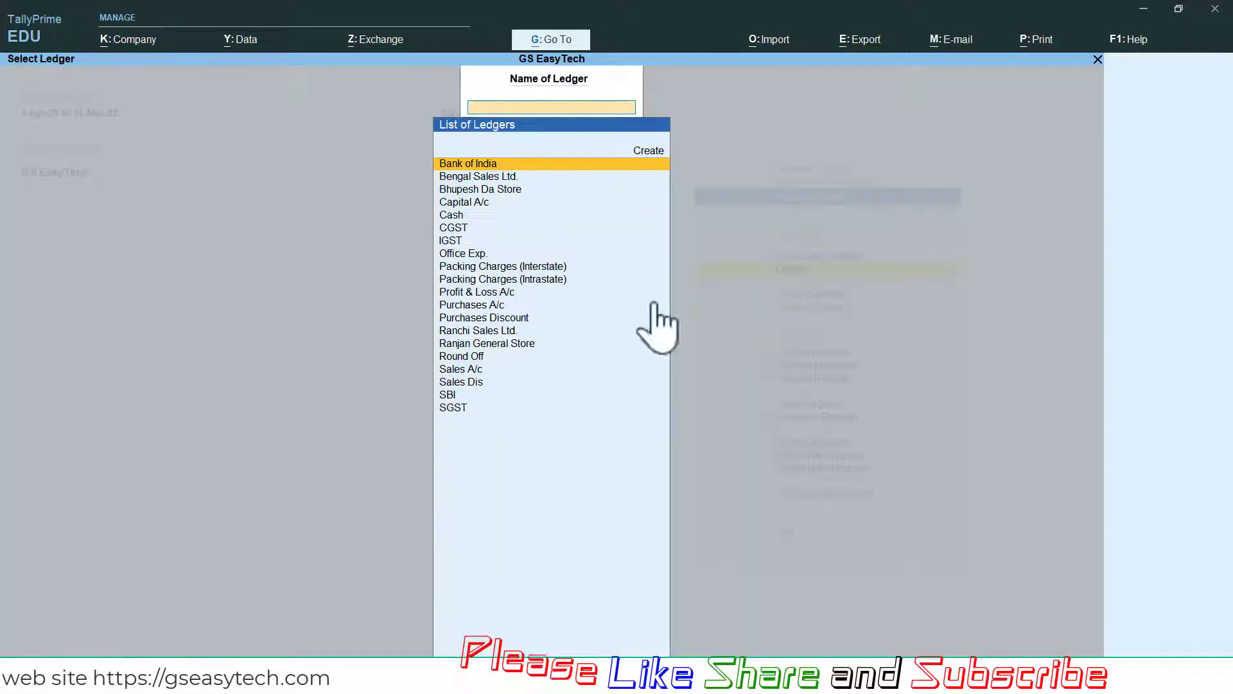
pyautogui.click(475, 332)
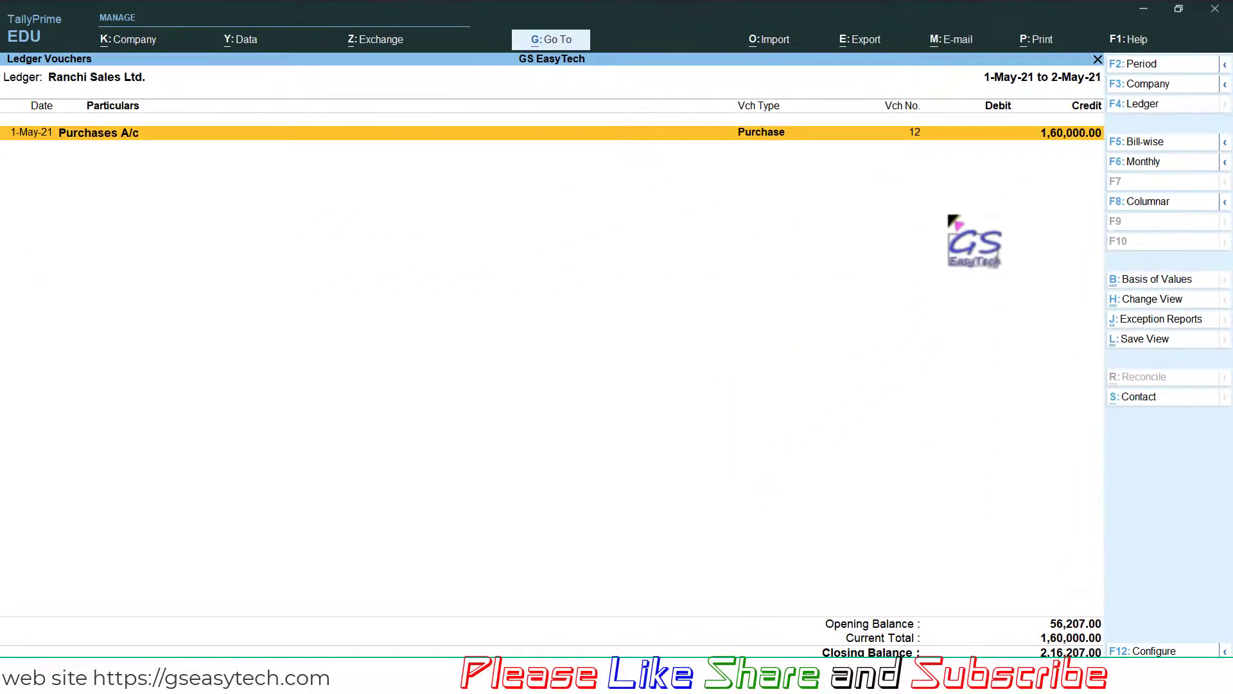
pyautogui.press('Escape')
pyautogui.press('Escape')
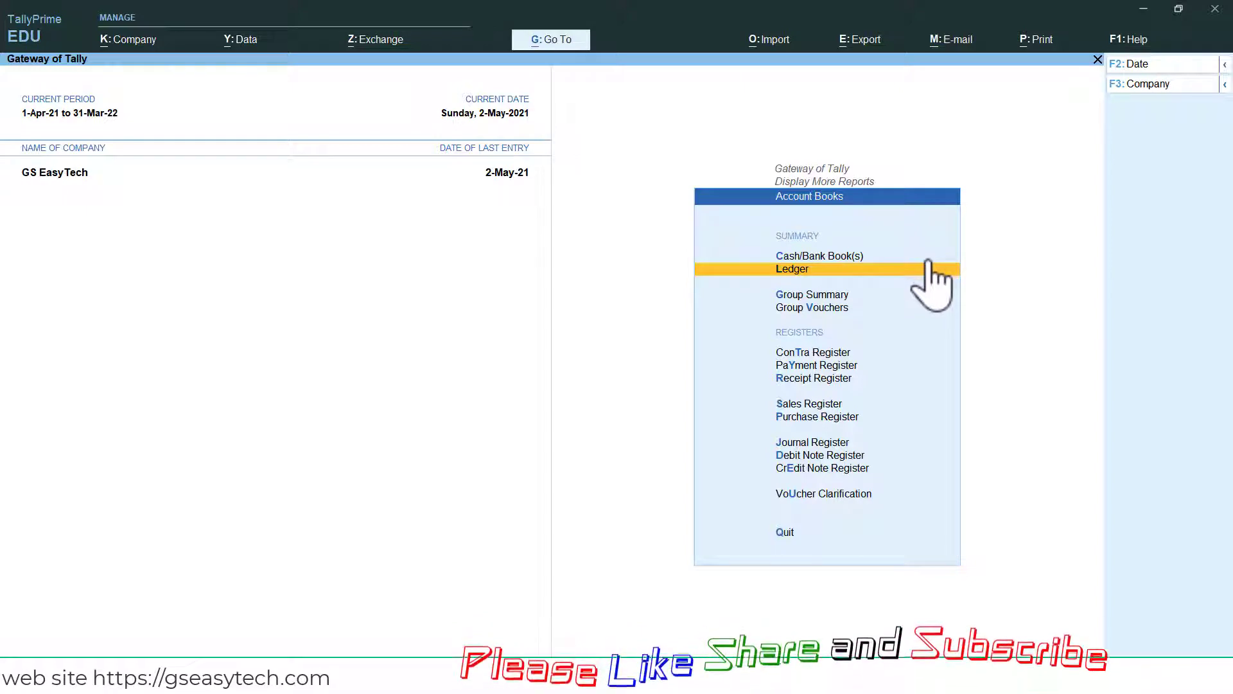
pyautogui.press('Escape')
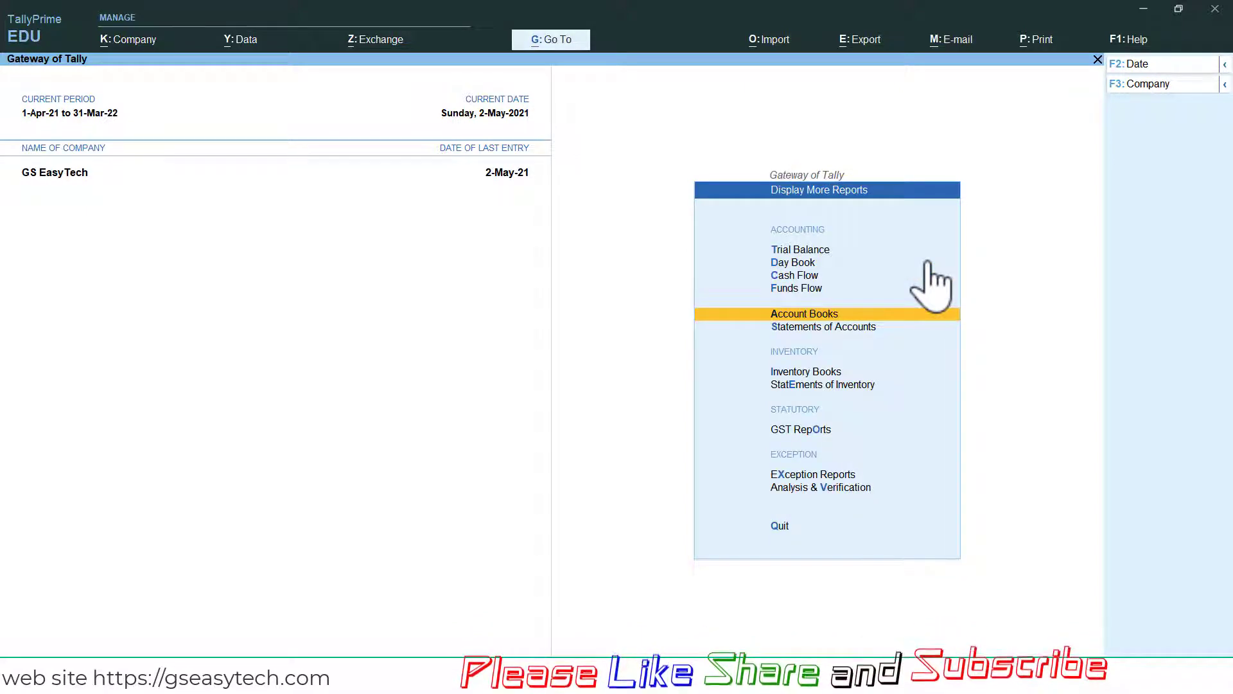
pyautogui.press('Escape')
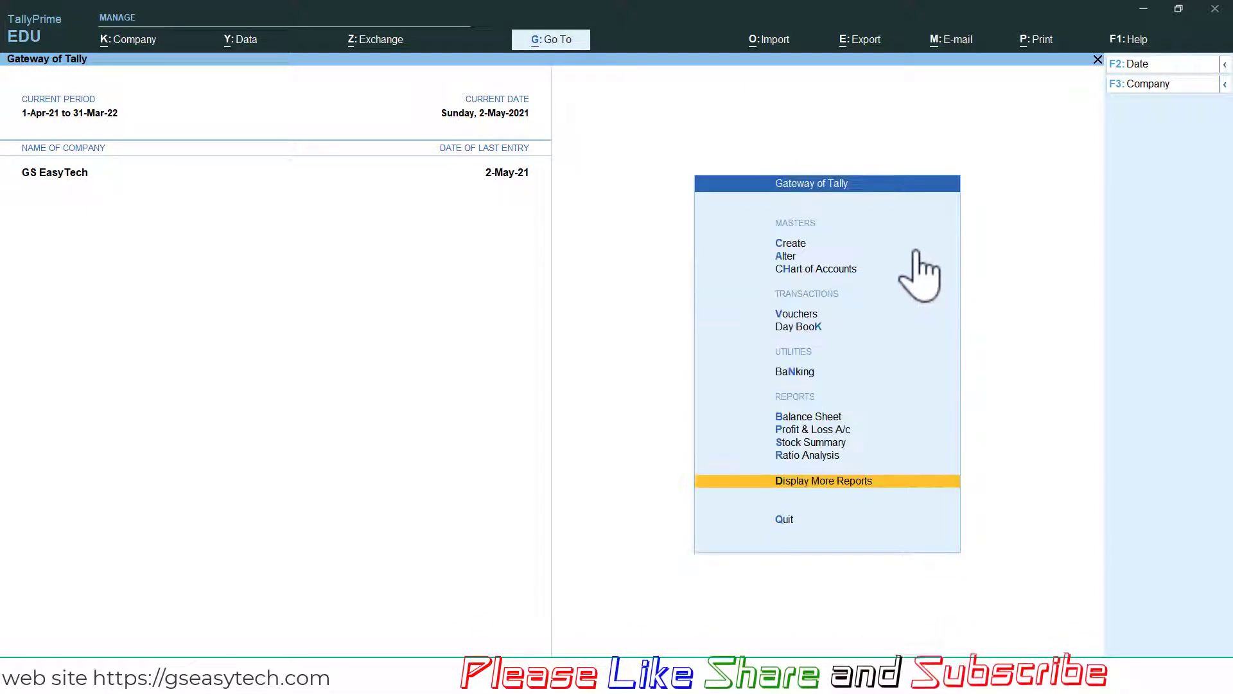
# - Start a new Debit Note voucher, showing the inactive types in the voucher type list
pyautogui.click(800, 314)
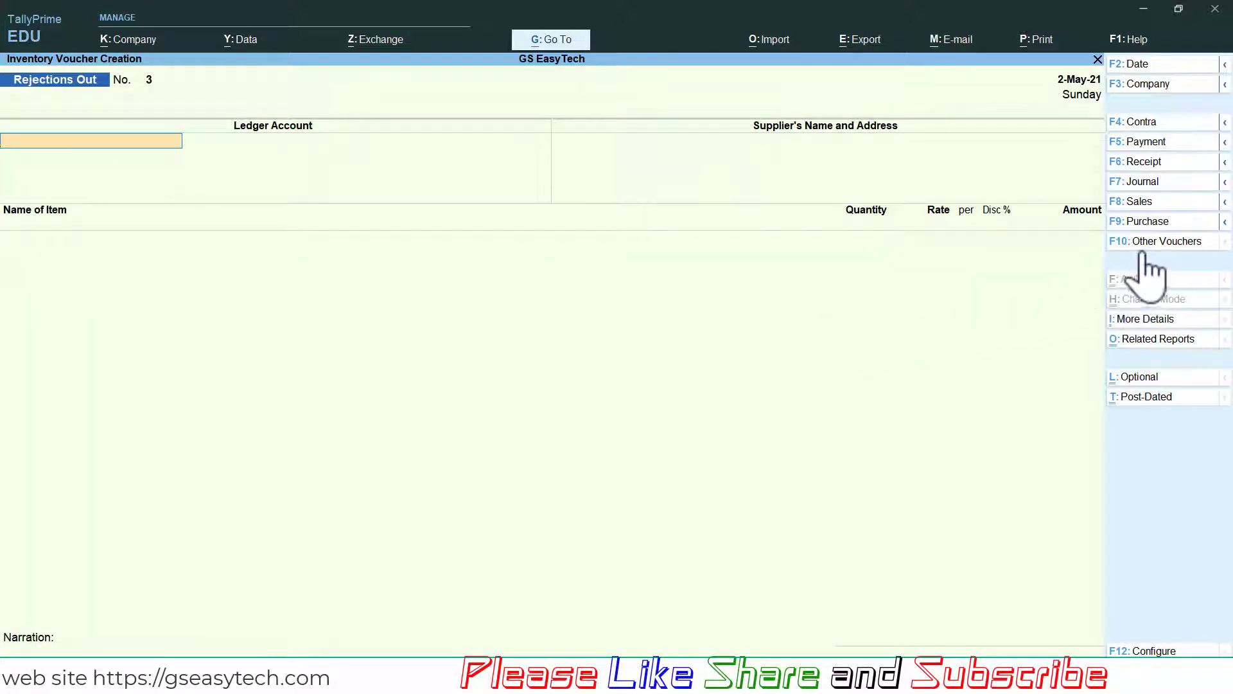
pyautogui.click(1164, 244)
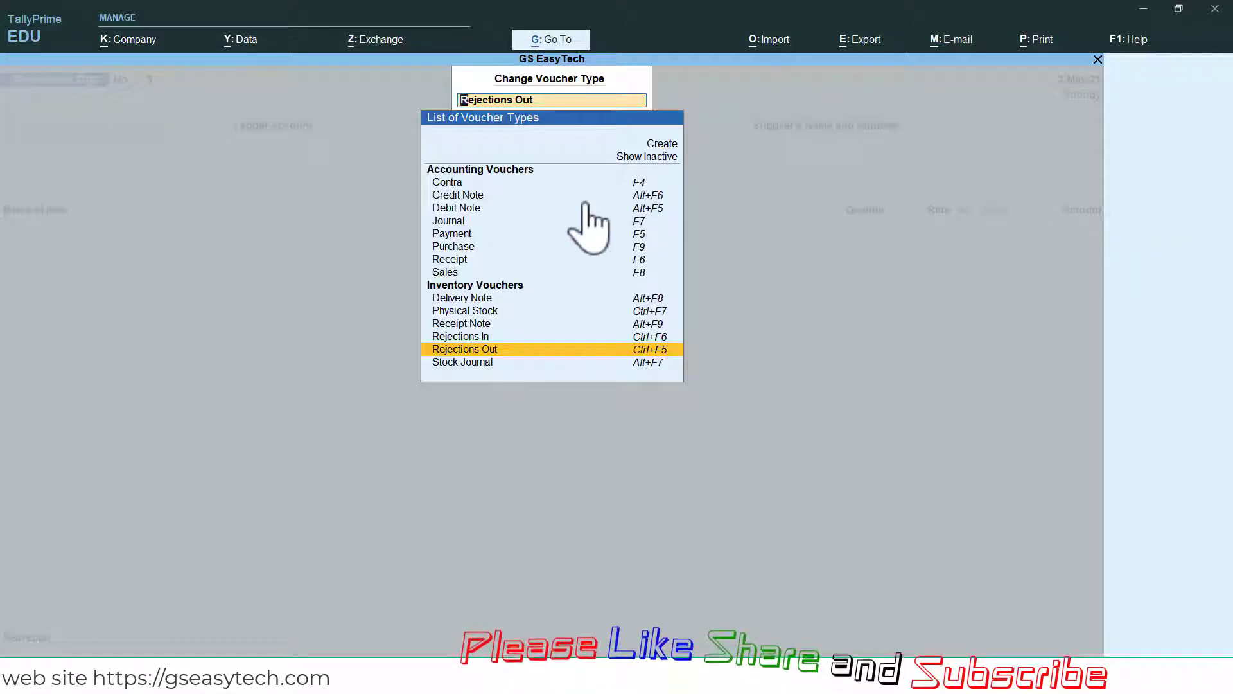
pyautogui.click(481, 209)
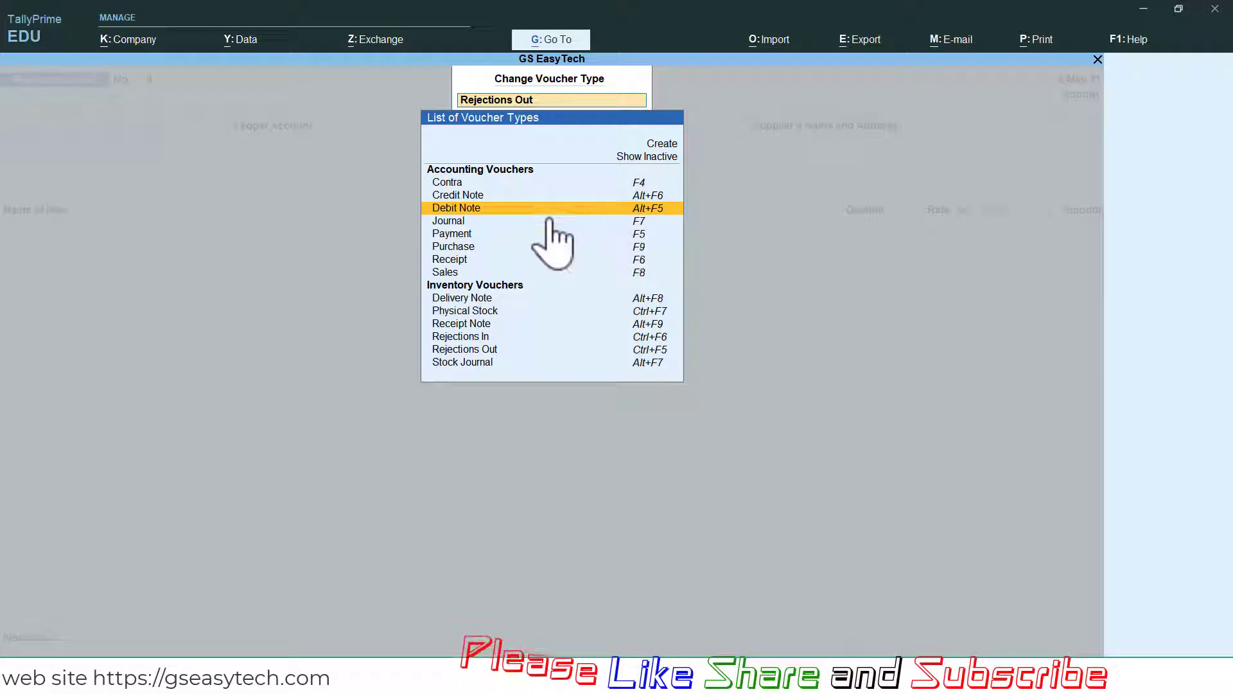
pyautogui.click(649, 157)
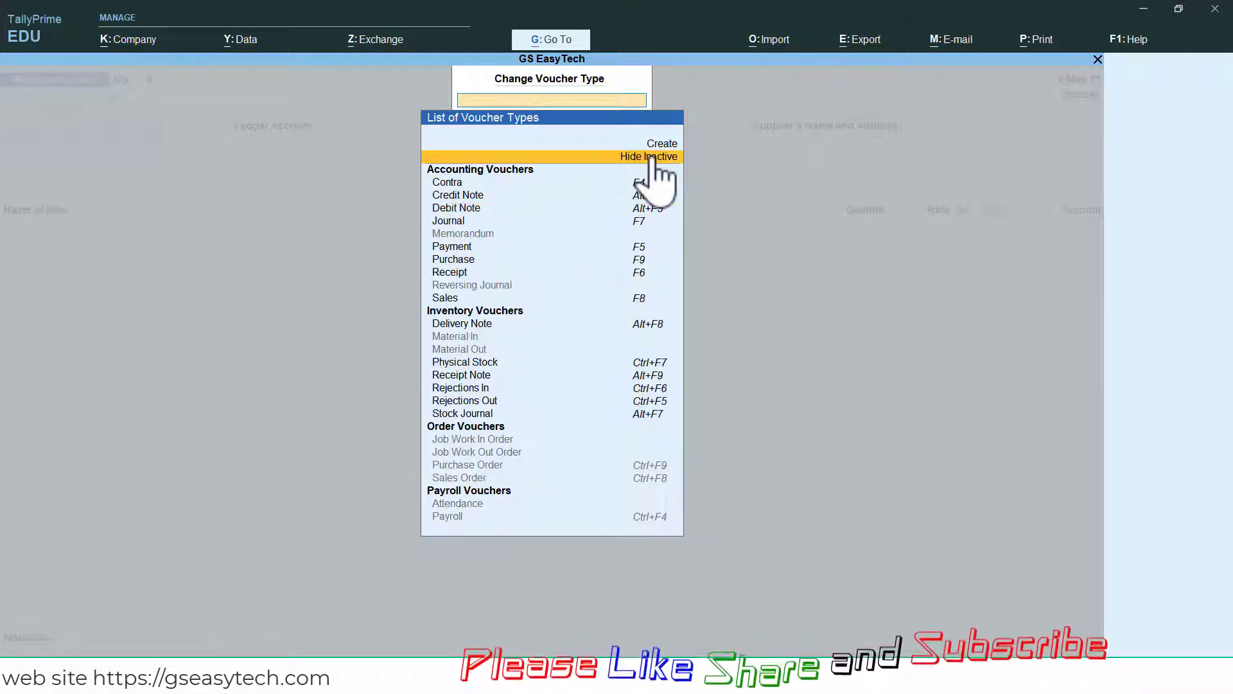
pyautogui.click(477, 210)
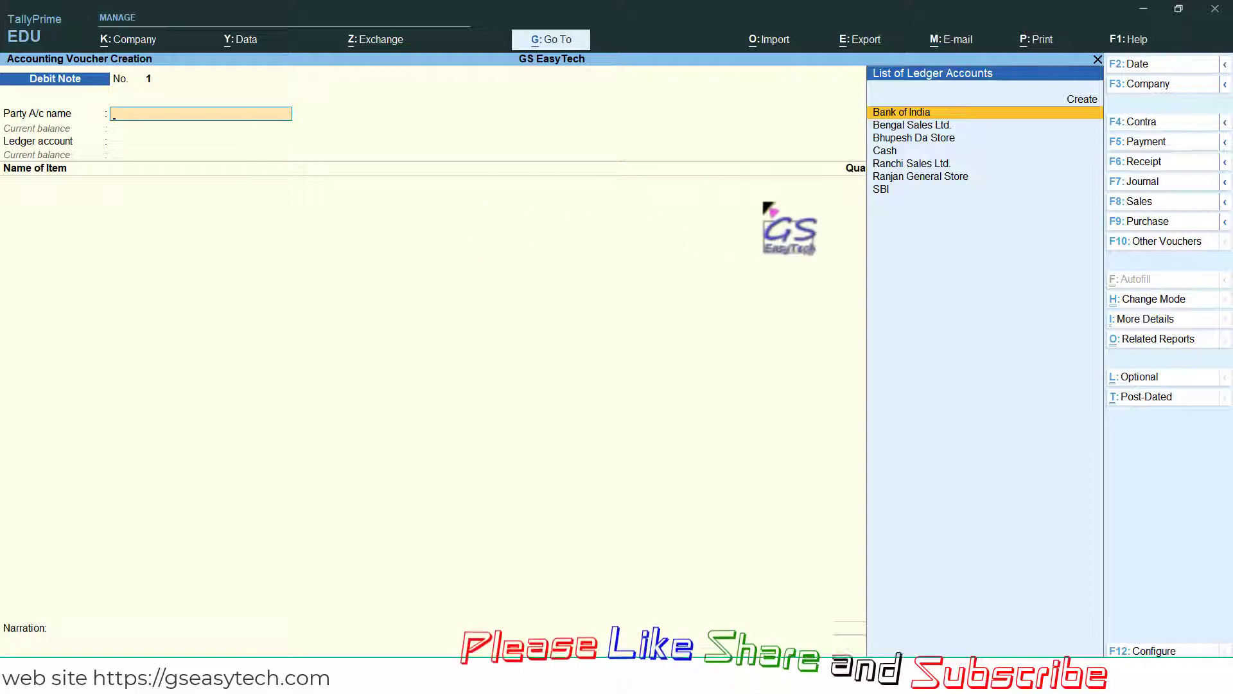
# - Set the debit note's party account to Ranchi Sales Ltd
pyautogui.click(940, 170)
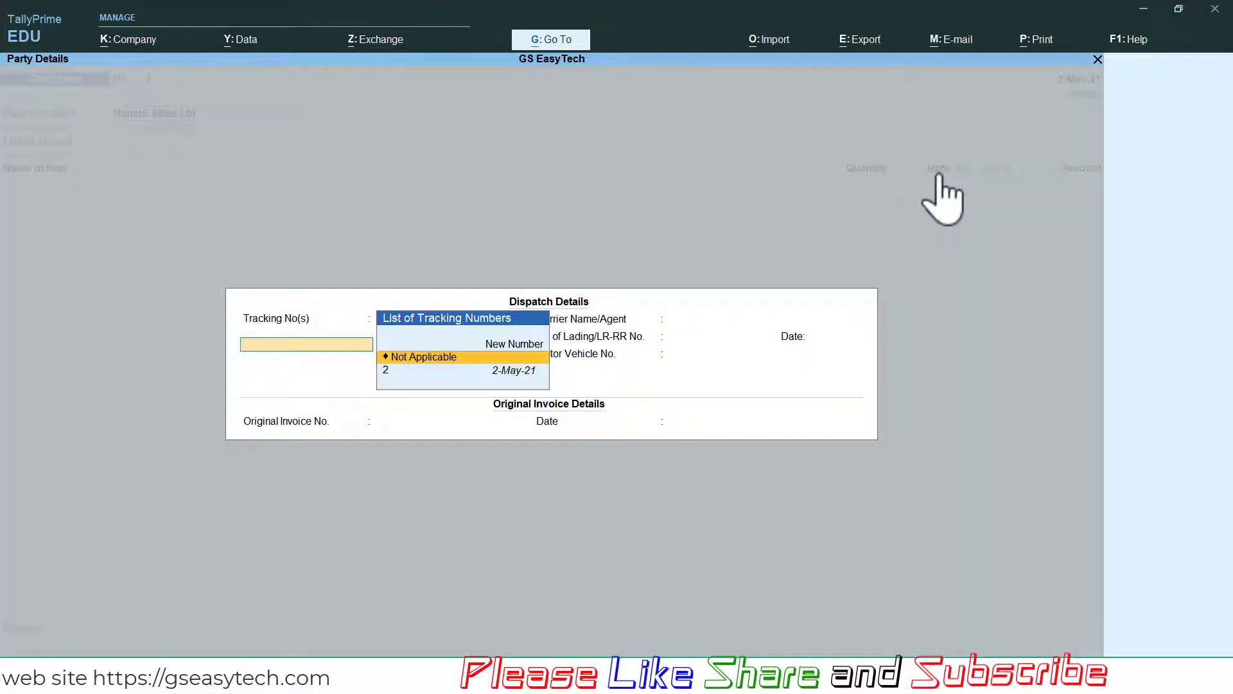
pyautogui.hotkey('ctrl', 'a')
pyautogui.click(907, 164)
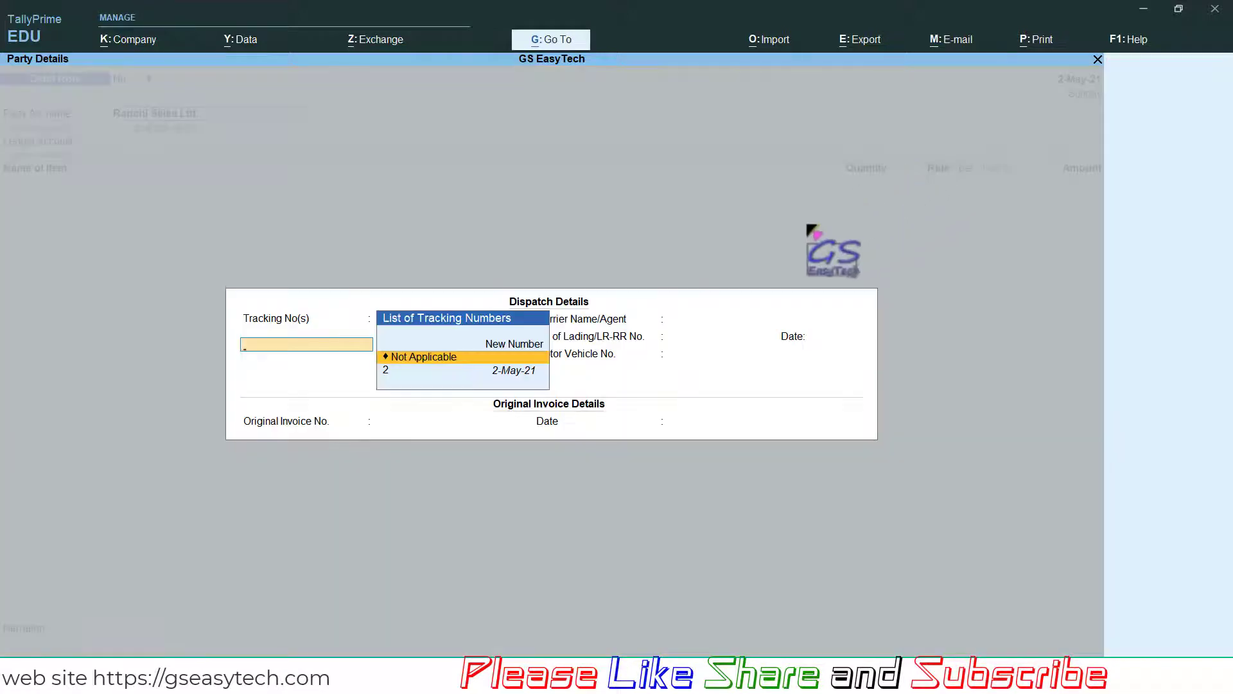
# - Select tracking number 2 dated 2-May-21 in the dispatch details, end the tracking list and leave the remaining dispatch and invoice fields blank
pyautogui.click(388, 371)
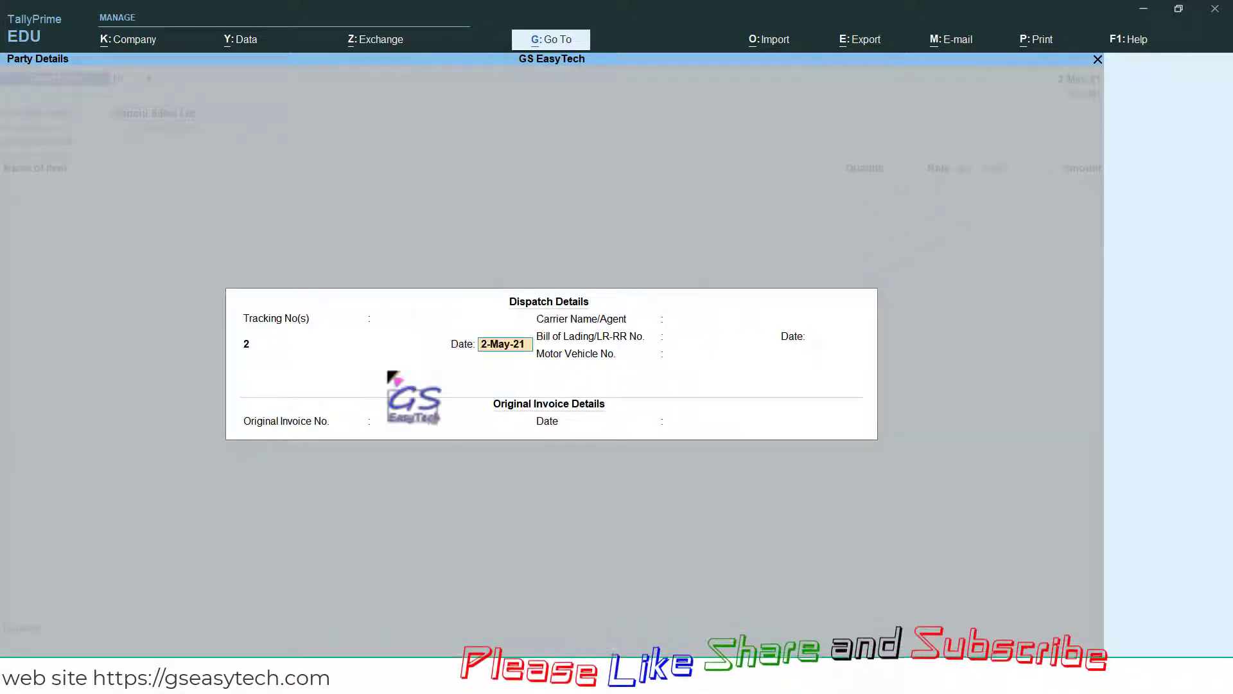
pyautogui.press('Return')
pyautogui.press('Return')
pyautogui.press('Return')
pyautogui.press('Return')
pyautogui.press('Return')
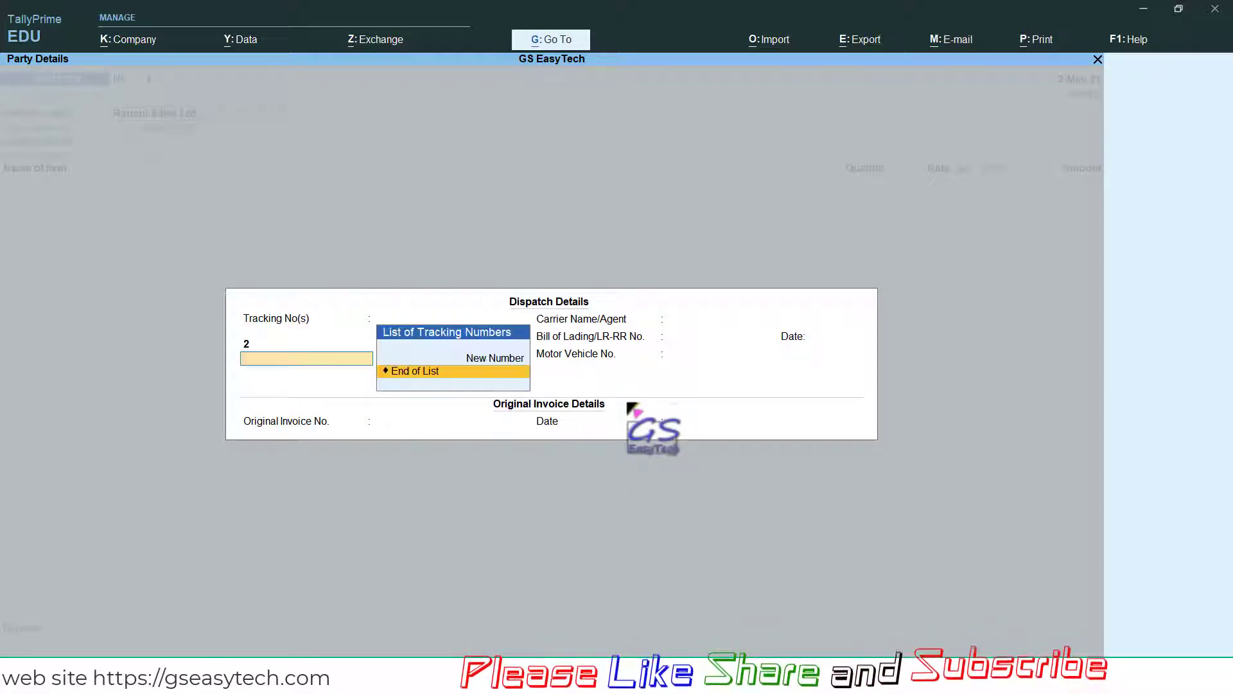
pyautogui.press('Return')
pyautogui.press('Return')
pyautogui.press('Return')
pyautogui.press('Return')
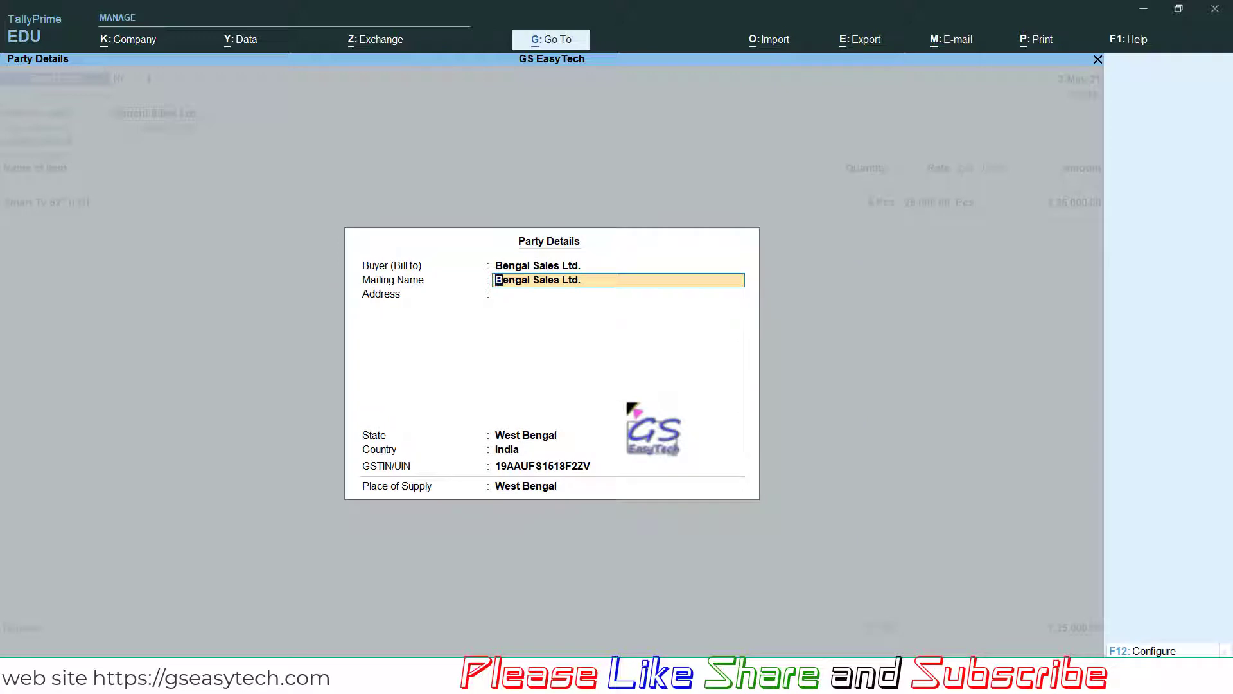
# - Change the buyer in the party details to Ranchi Sales Ltd. and accept Jharkhand as the place of supply
pyautogui.click(547, 270)
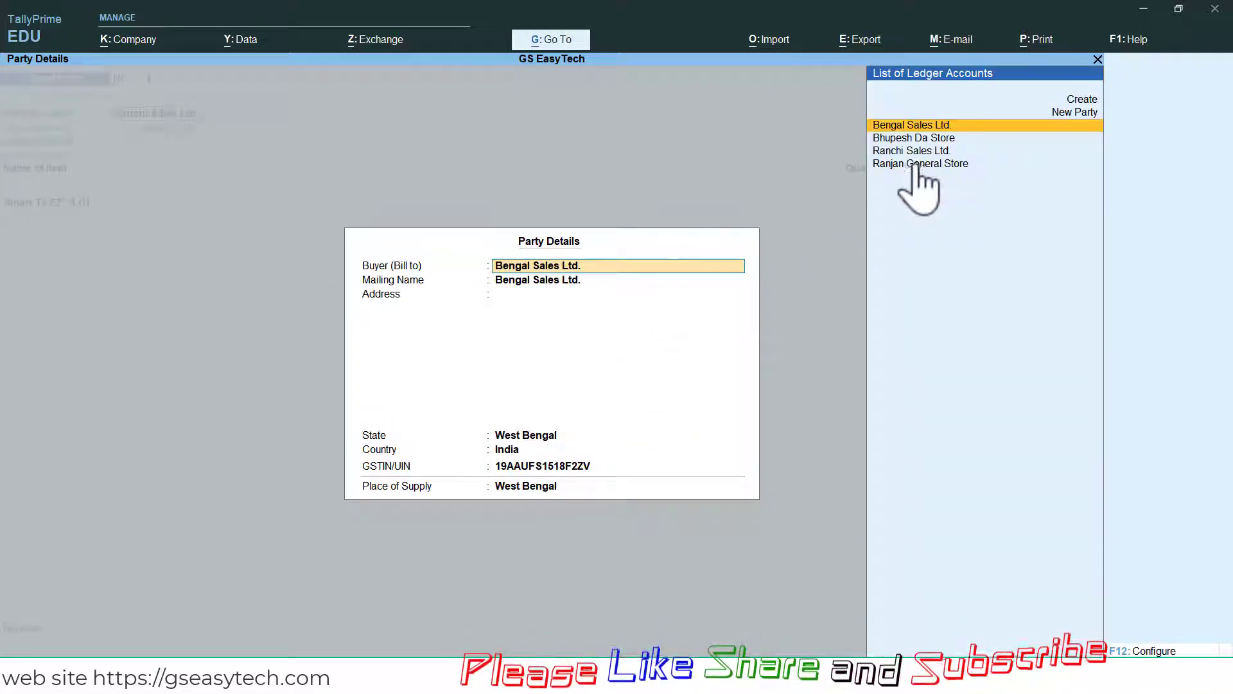
pyautogui.click(905, 151)
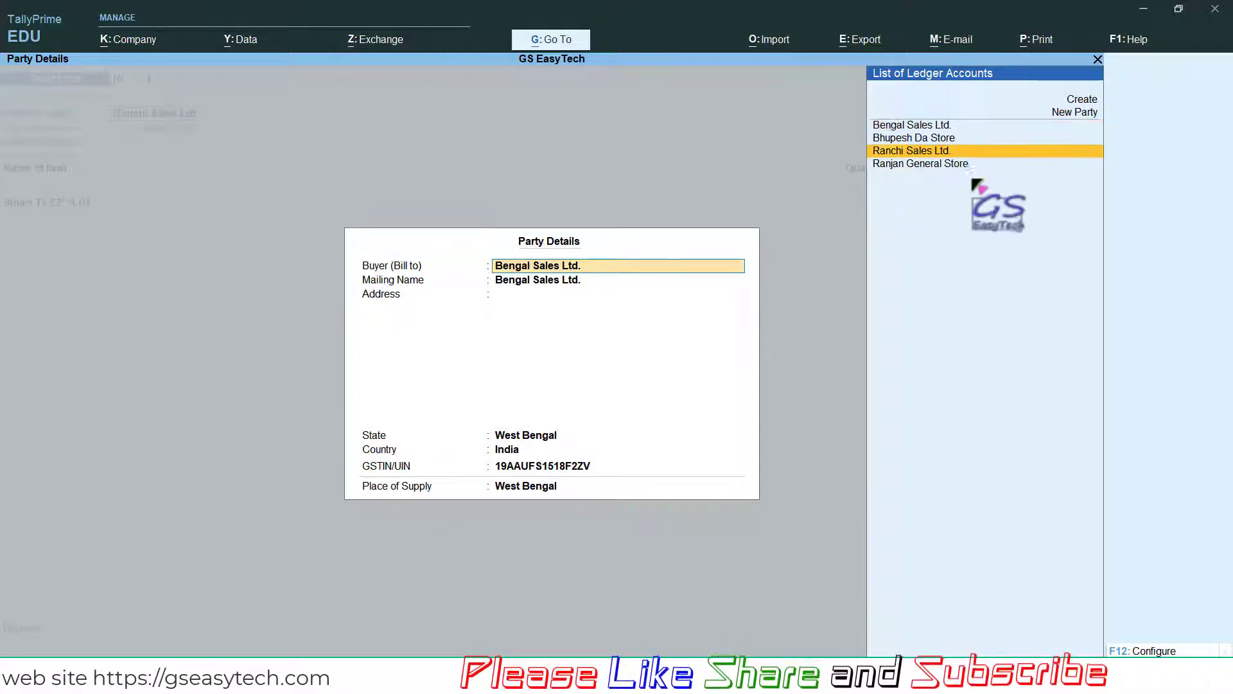
pyautogui.press('Return')
pyautogui.press('Return')
pyautogui.press('Return')
pyautogui.press('Return')
pyautogui.press('Return')
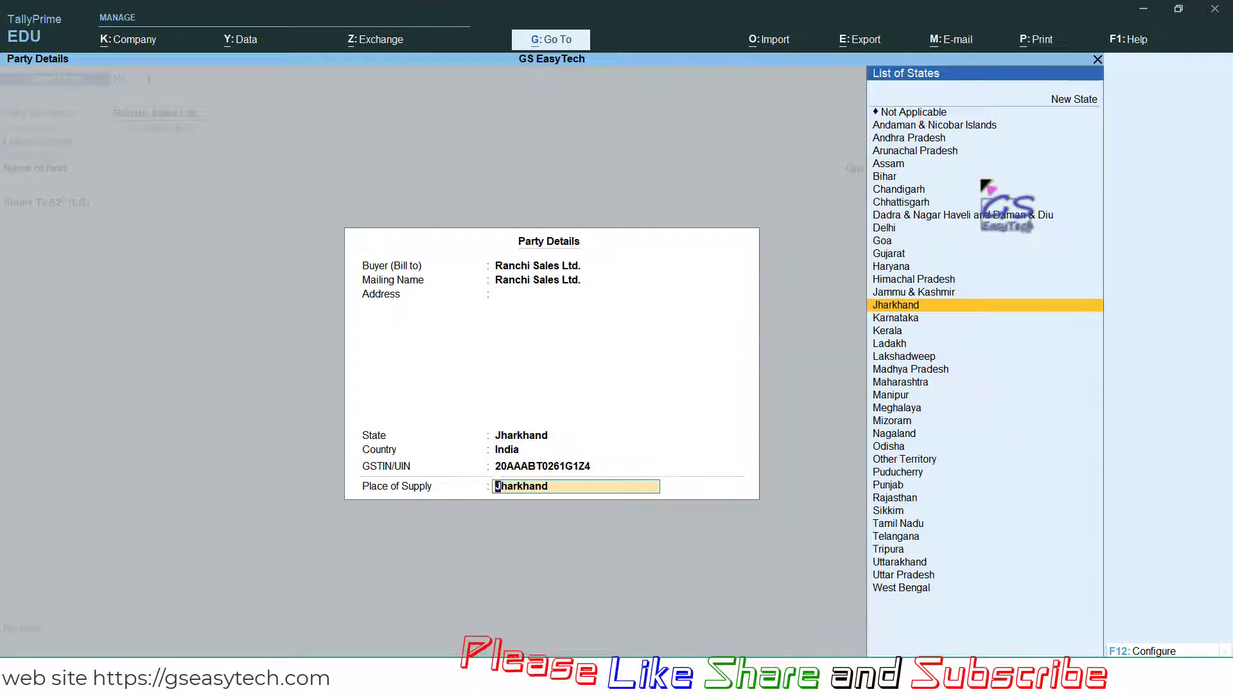
pyautogui.press('Return')
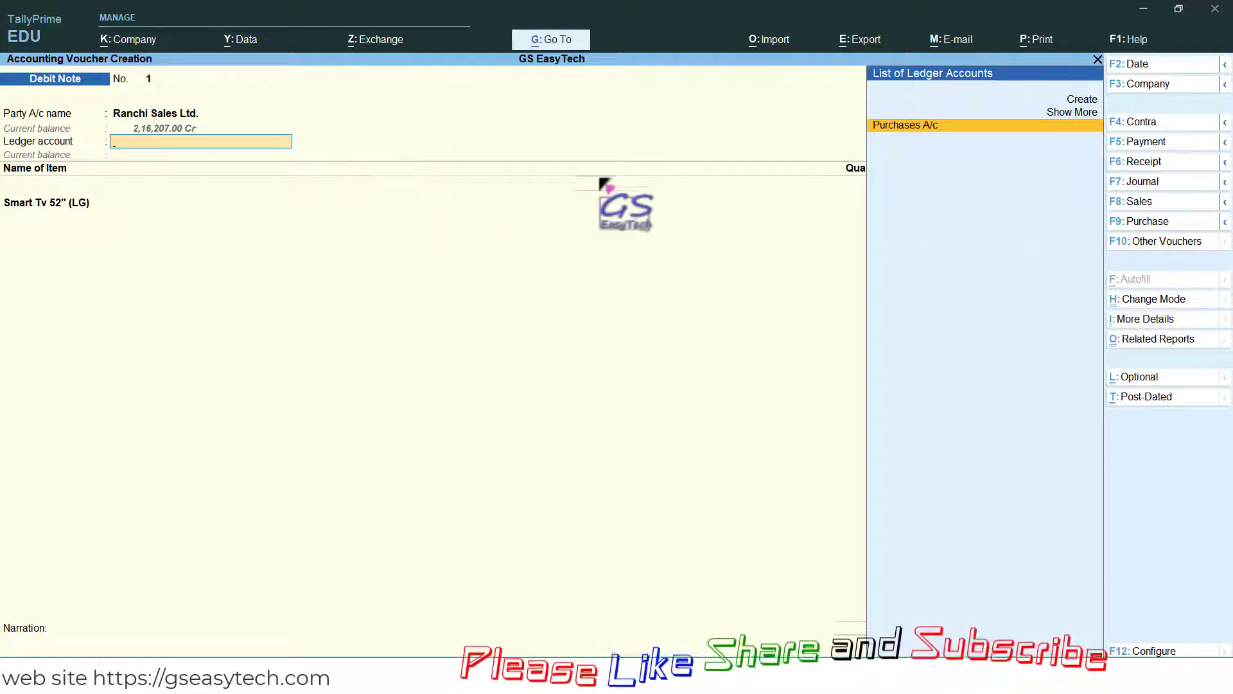
# - Set the ledger account to Purchases A/c and accept the Smart Tv 52" (LG) allocation of 5 Pcs at 25,000.00 against tracking number 2
pyautogui.click(906, 126)
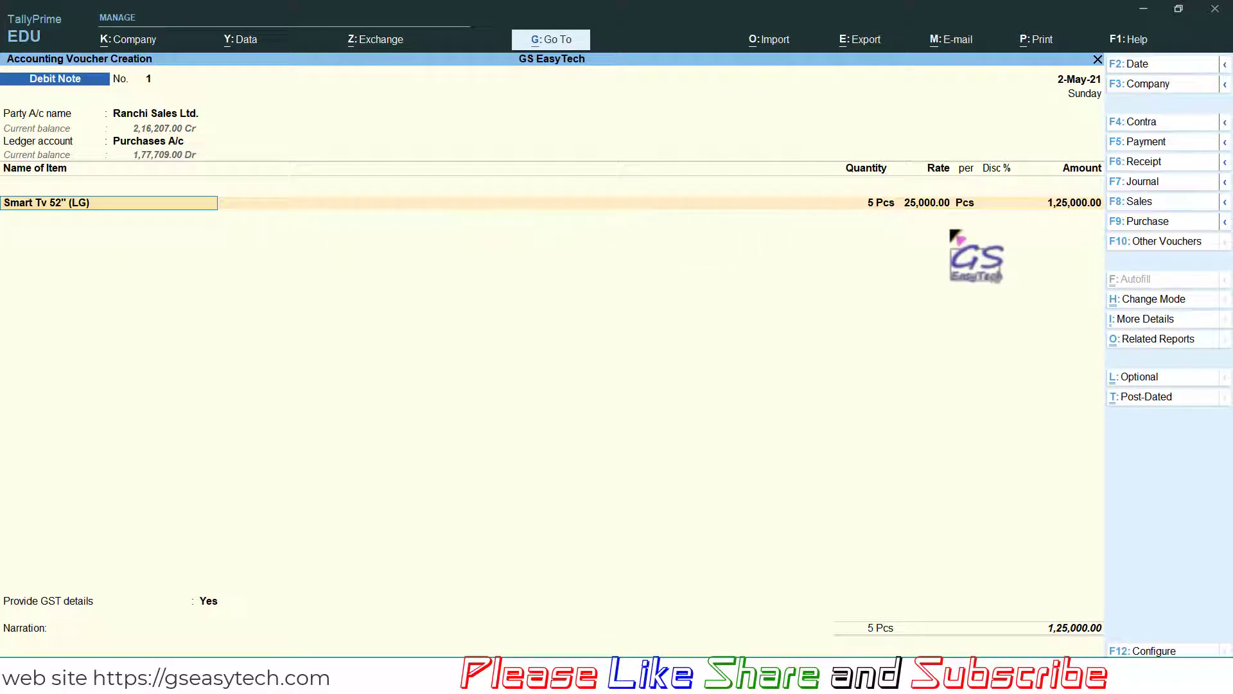
pyautogui.press('Return')
pyautogui.write('2')
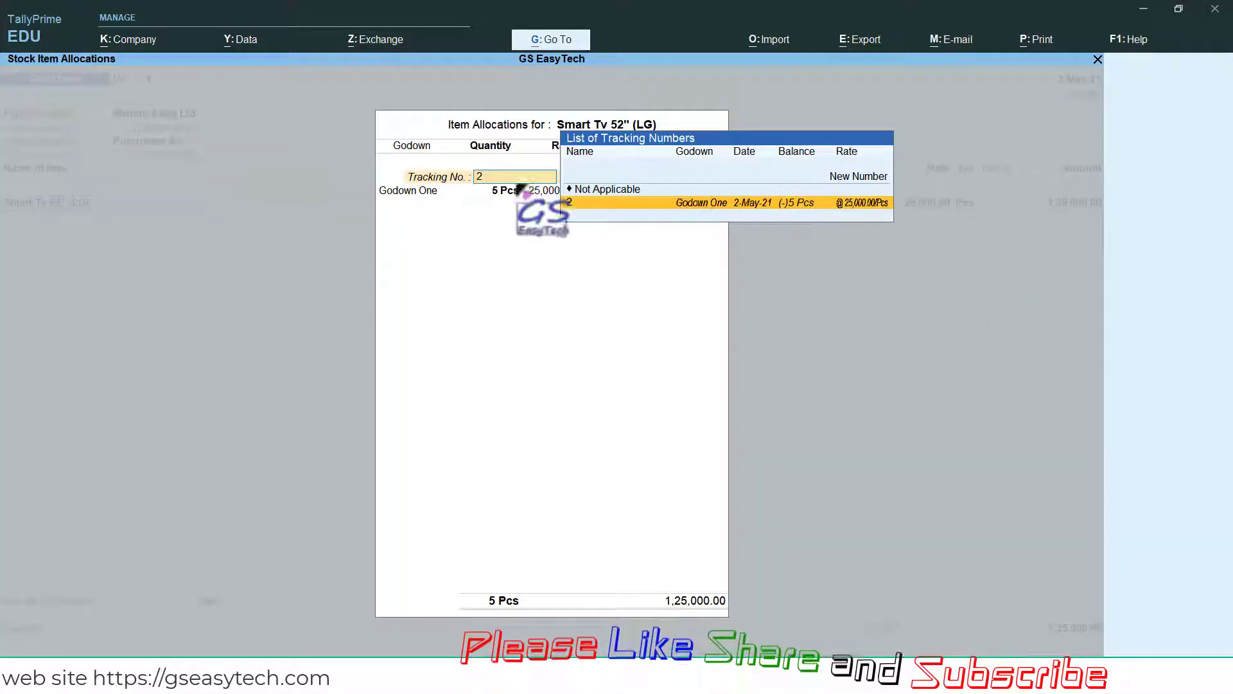
pyautogui.press('Return')
pyautogui.press('Return')
pyautogui.press('Return')
pyautogui.press('Return')
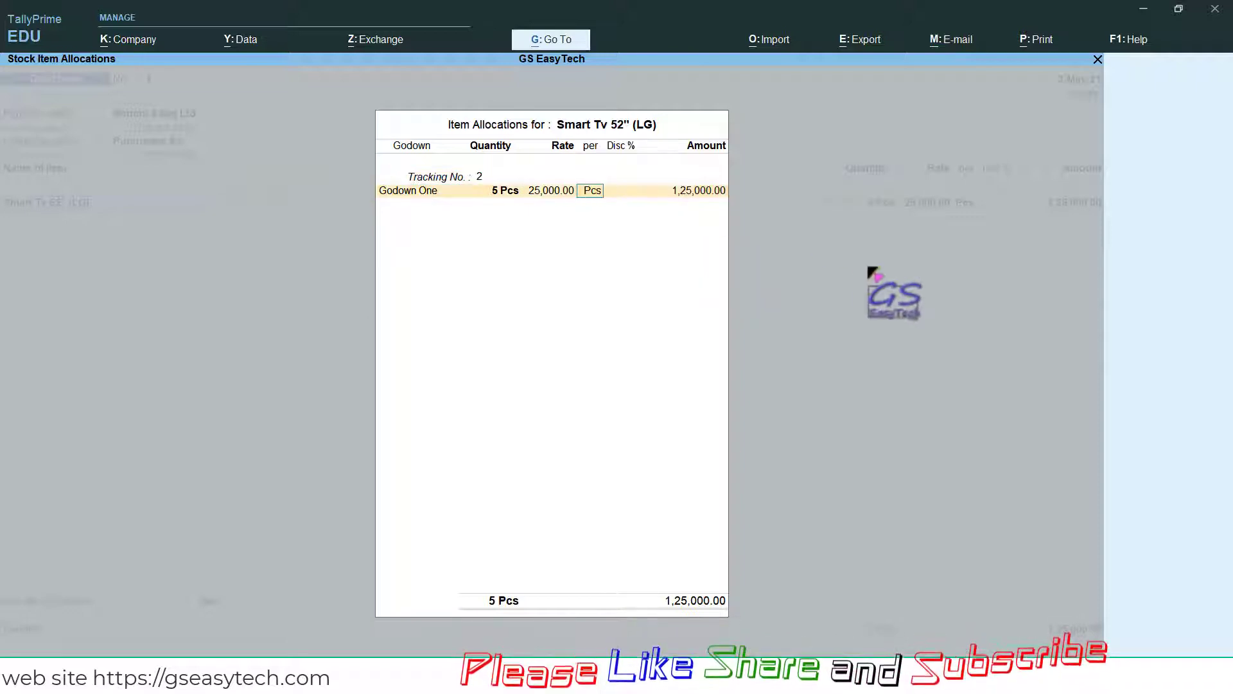
pyautogui.press('Return')
pyautogui.press('Return')
pyautogui.press('Return')
pyautogui.press('Return')
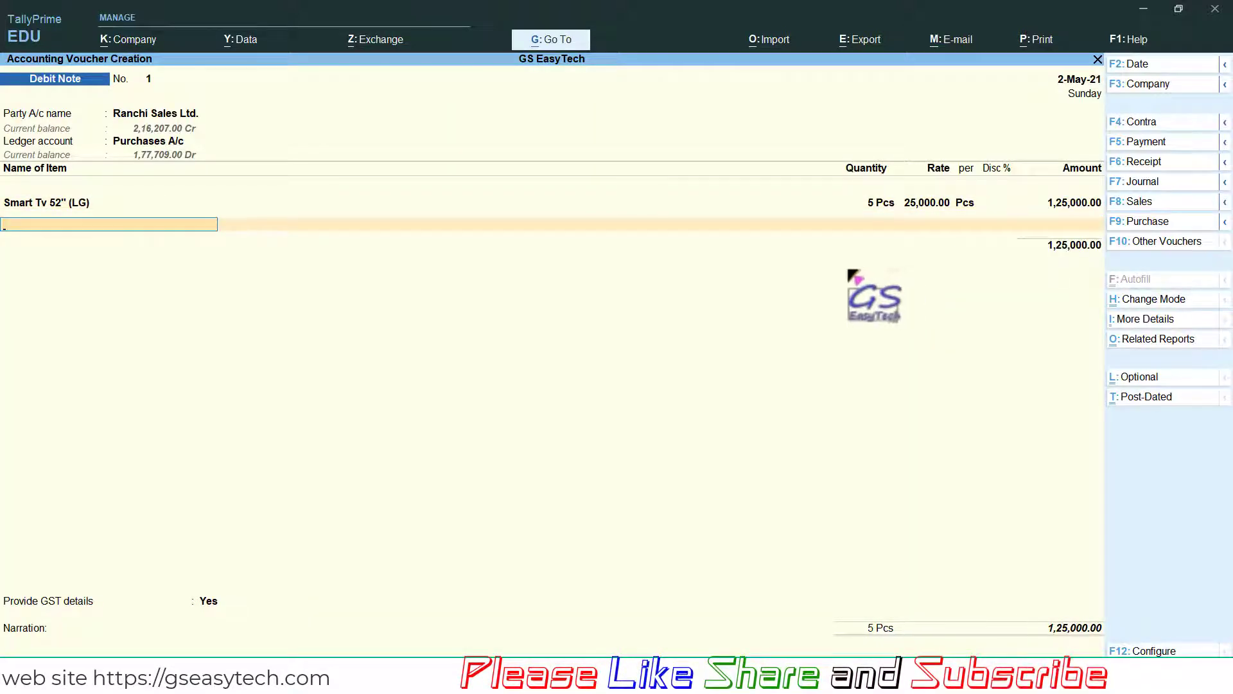
pyautogui.press('Return')
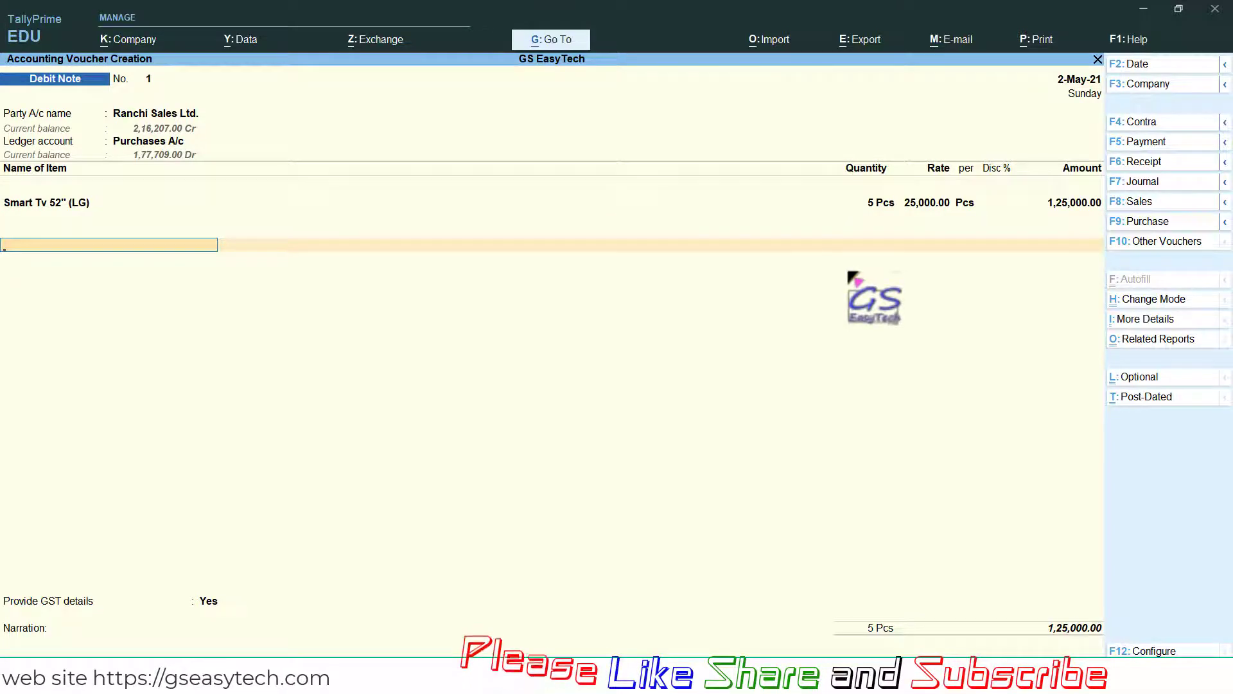
# - Add the CGST and SGST ledgers below the item and end the ledger list
pyautogui.write('Cg')
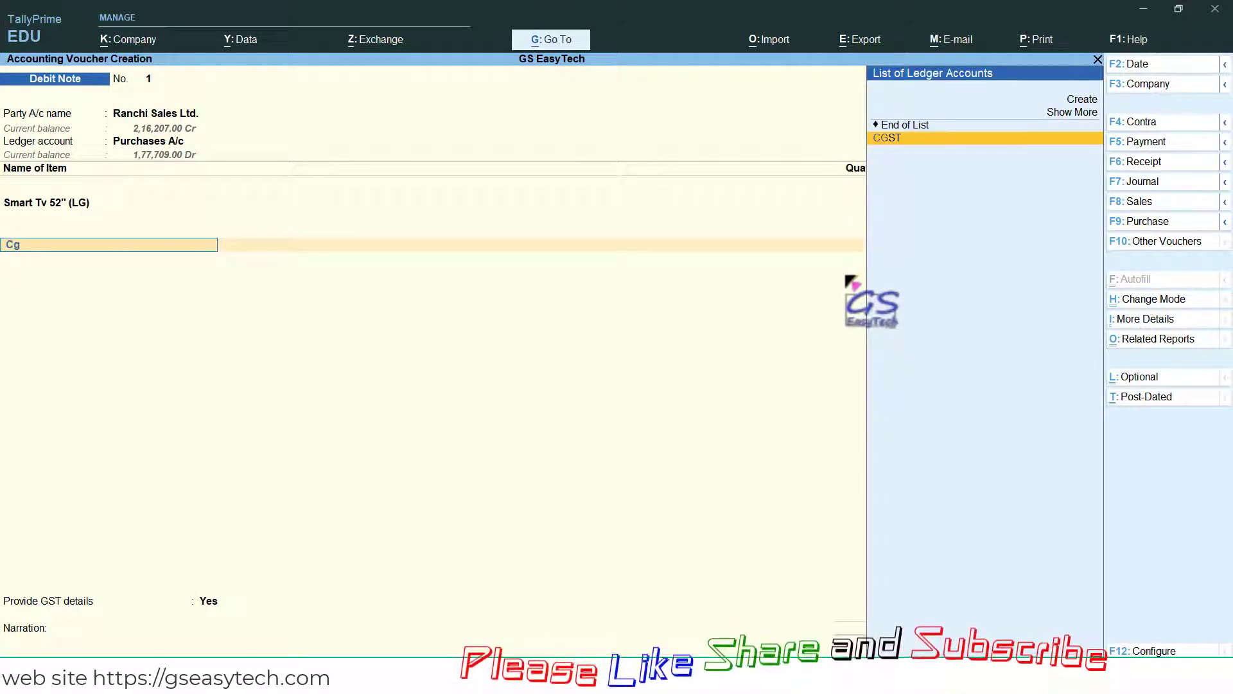
pyautogui.press('Return')
pyautogui.press('Return')
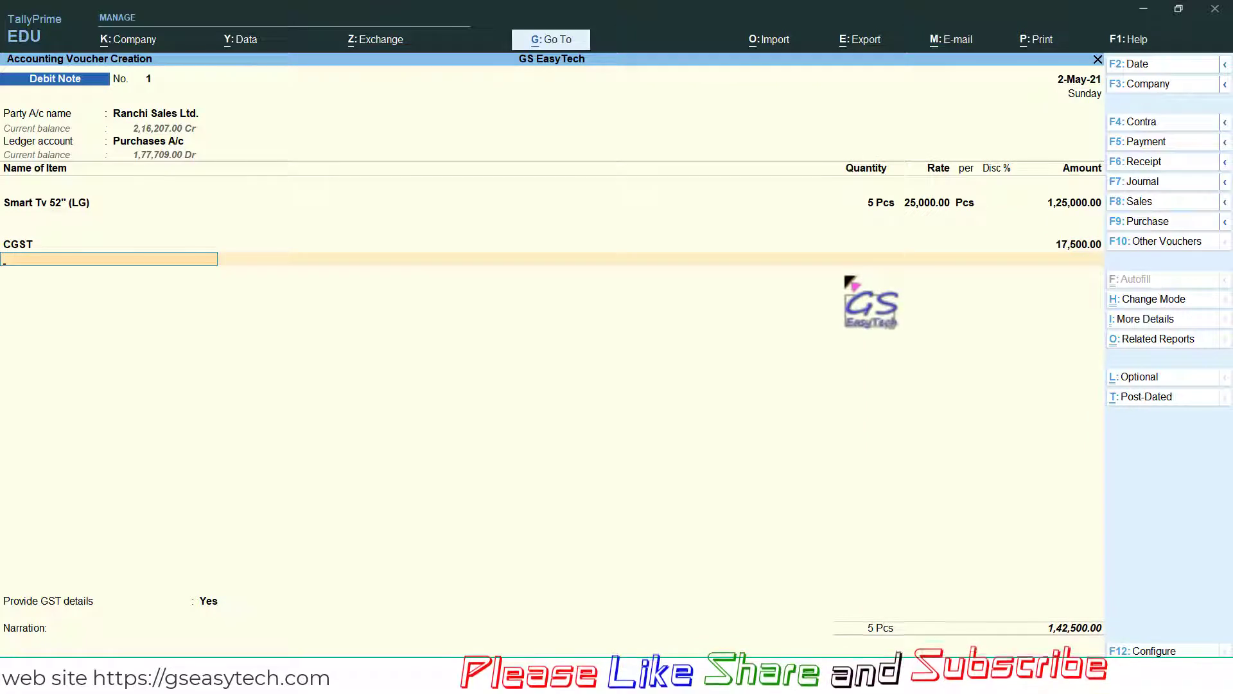
pyautogui.write('Sg')
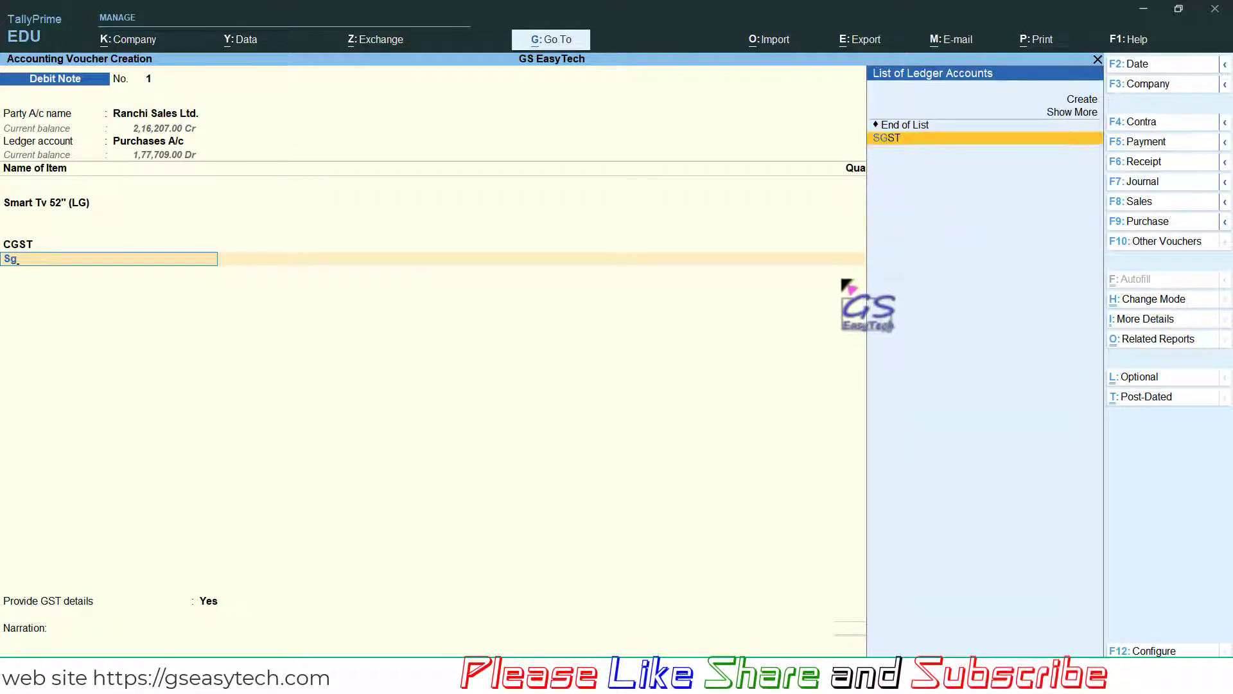
pyautogui.press('Return')
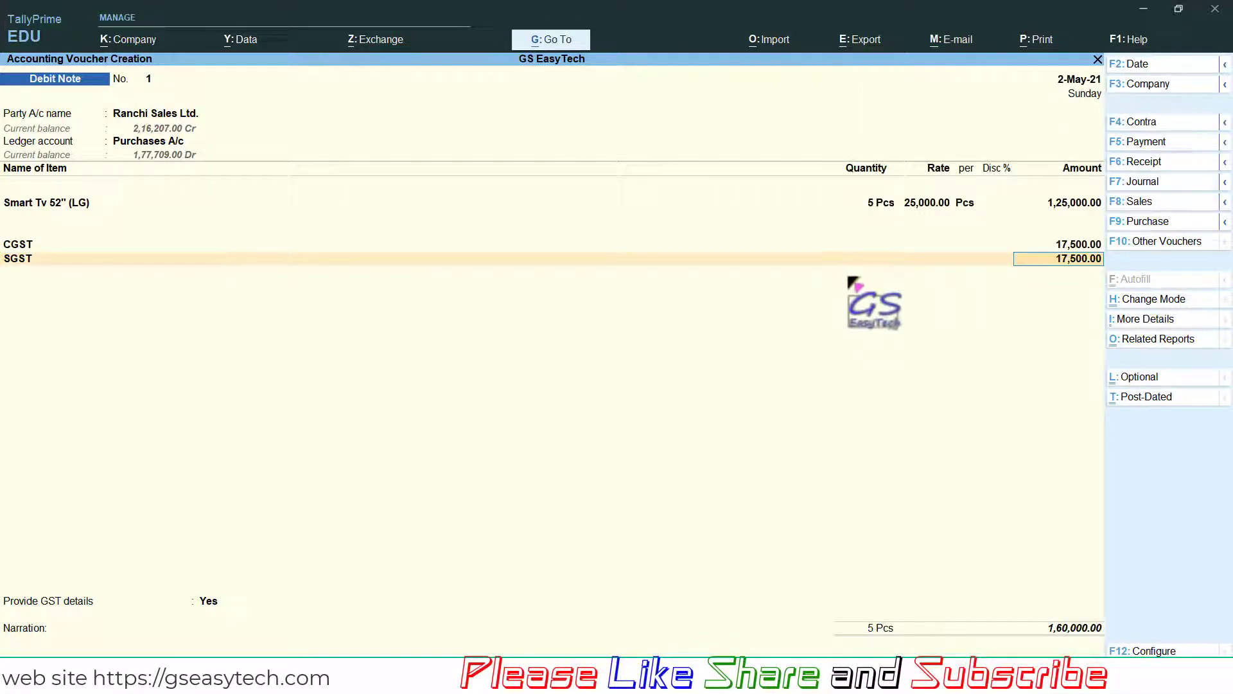
pyautogui.press('Return')
pyautogui.press('Return')
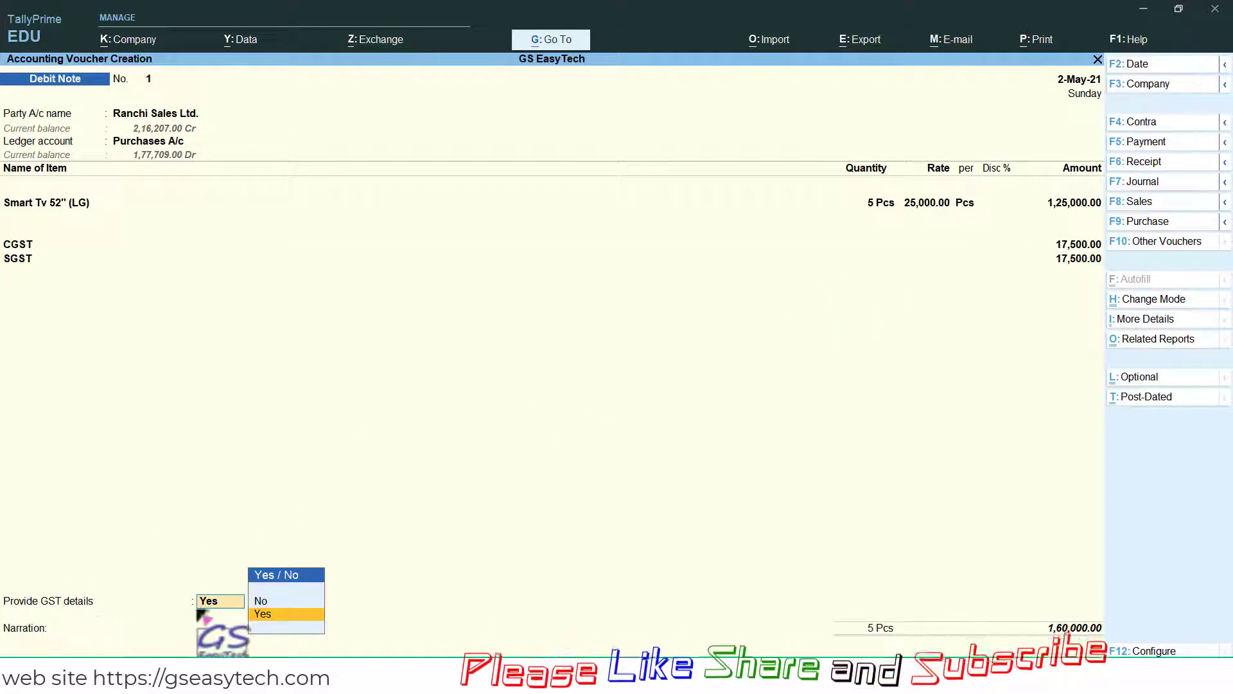
# - Provide the GST details with 01-Sales Return as the reason for issuing the note, leaving the supplier's note number blank
pyautogui.press('Return')
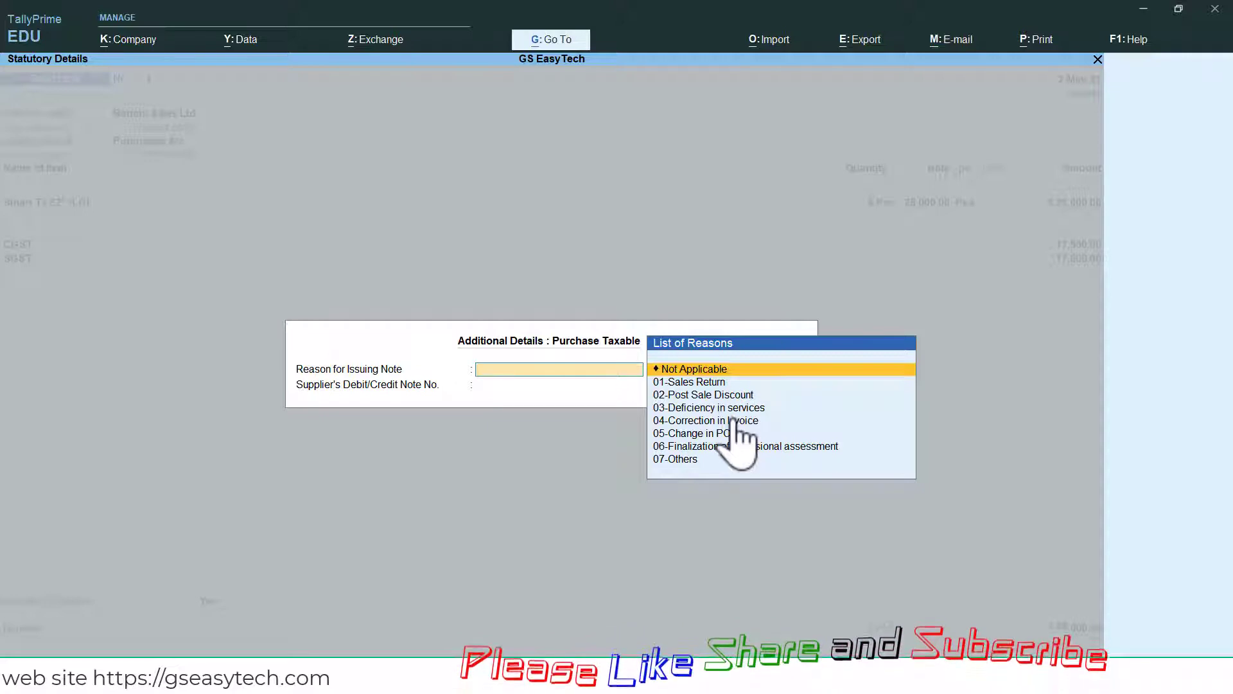
pyautogui.press('Down')
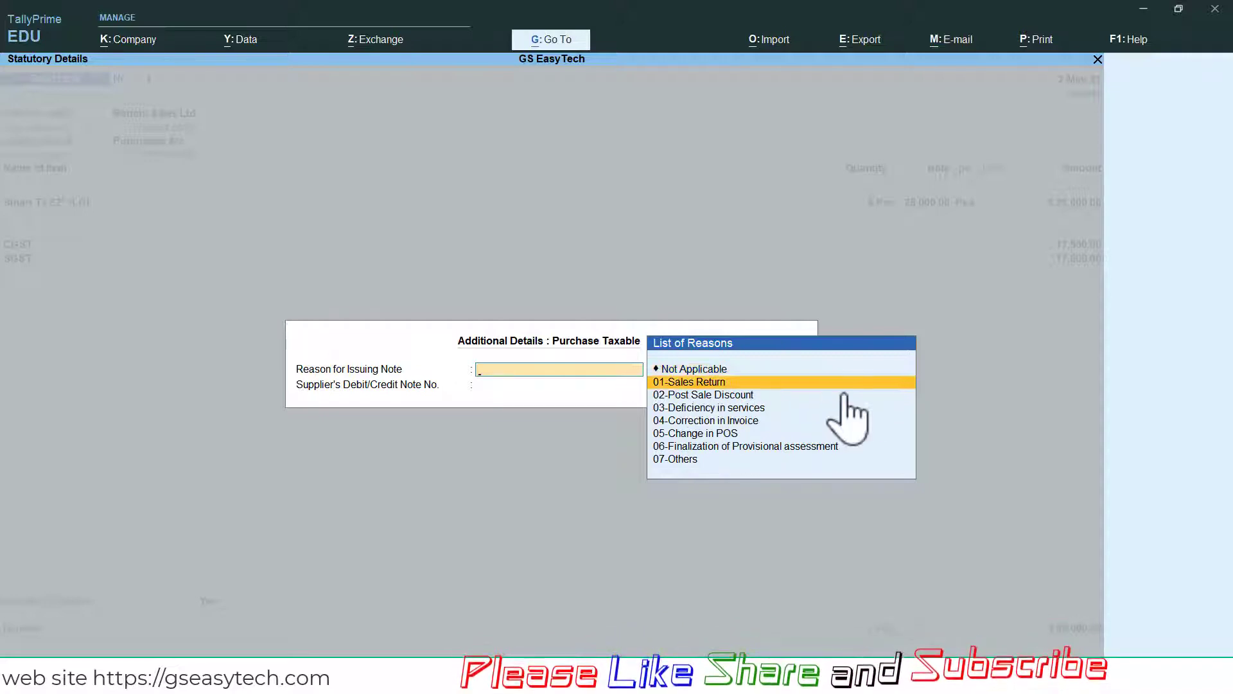
pyautogui.press('Return')
pyautogui.press('Return')
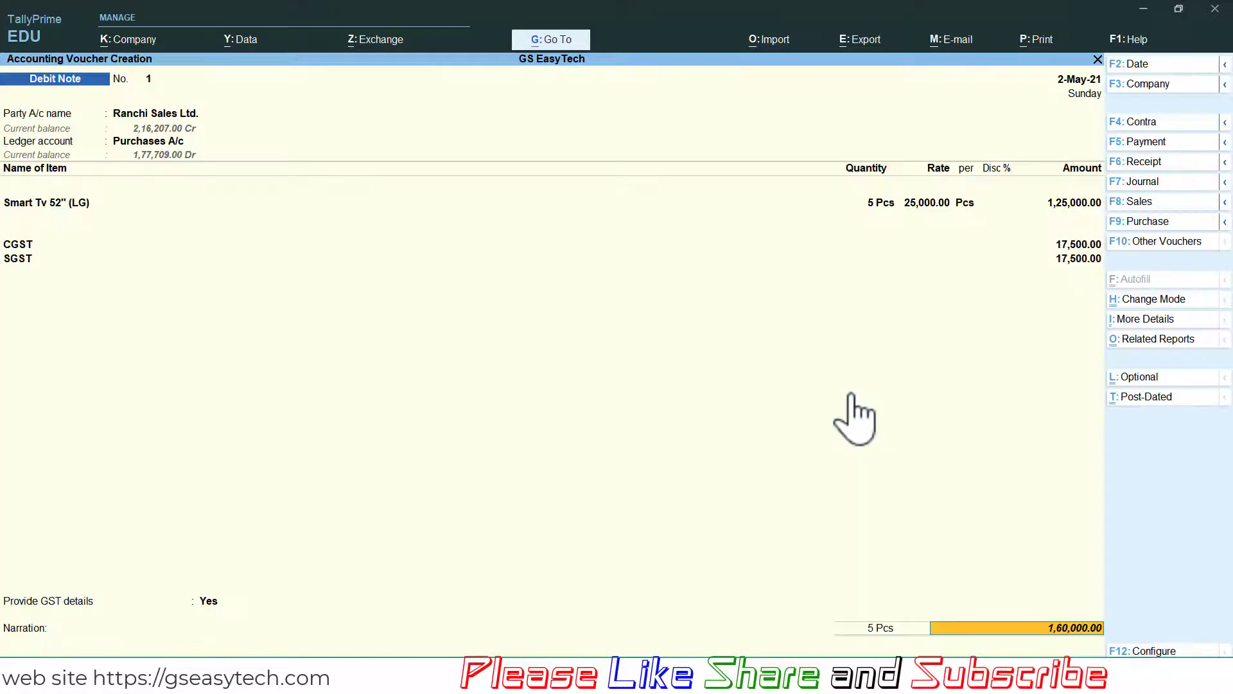
# - Adjust the debit note amount as Agst Ref against pending bill r/100/2021 and save the voucher
pyautogui.press('Return')
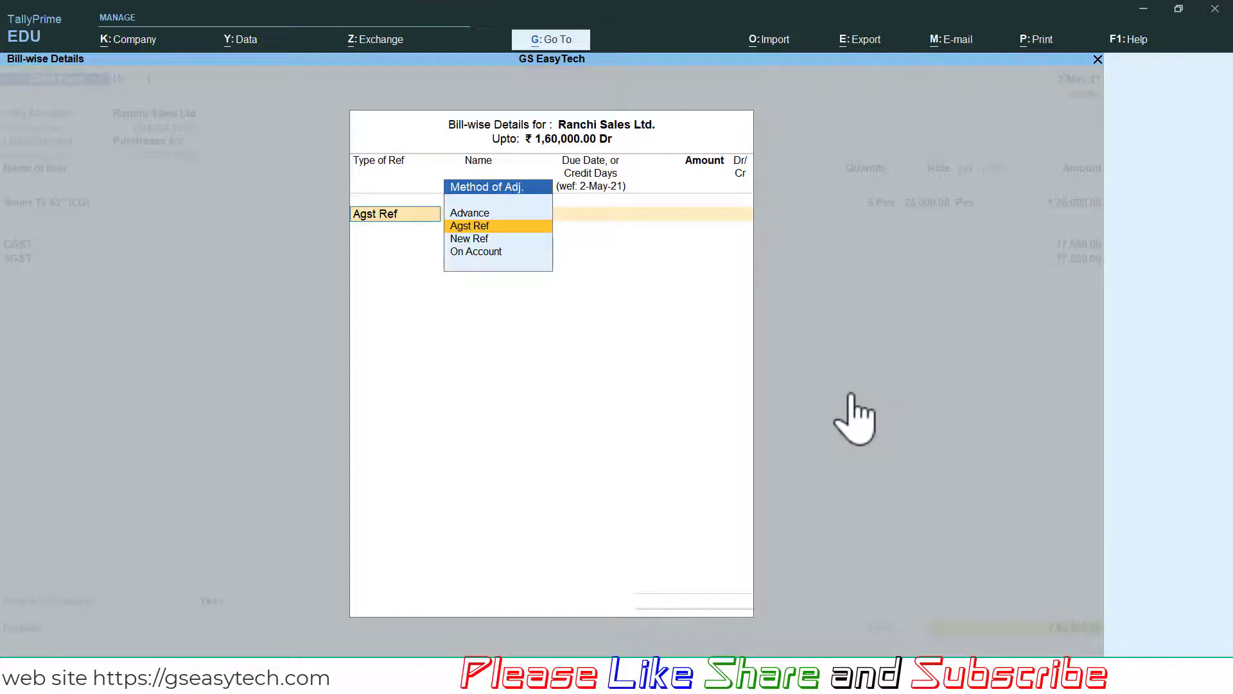
pyautogui.press('Return')
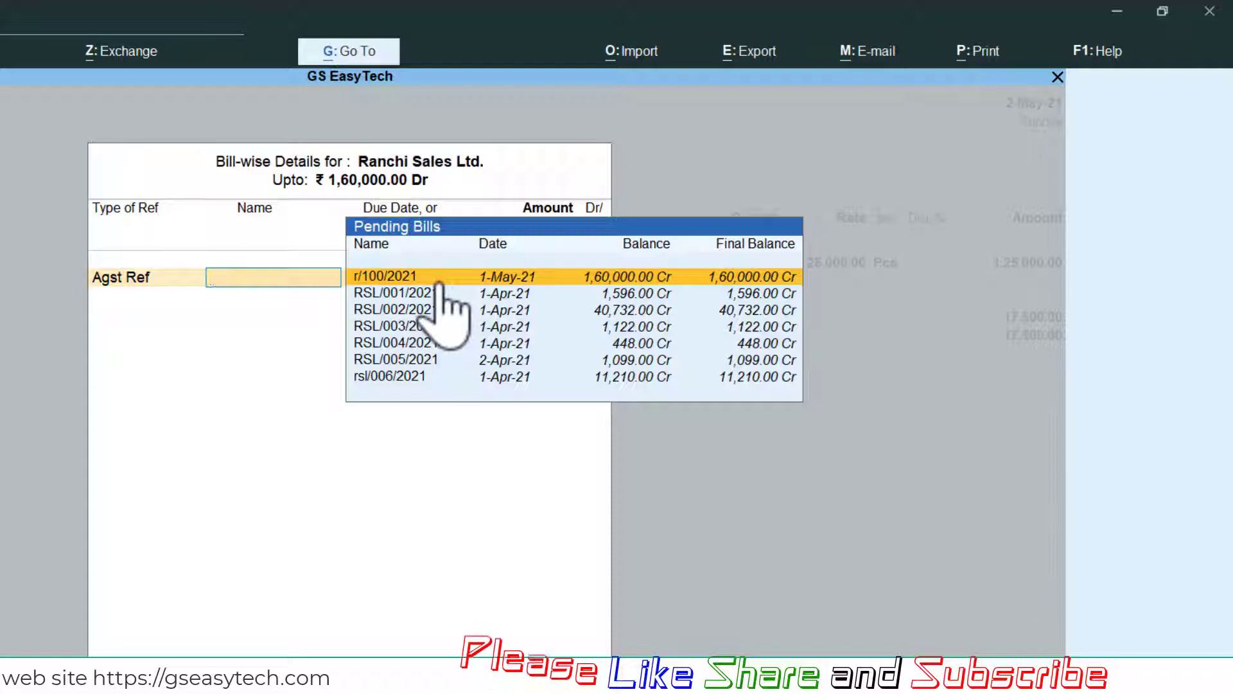
pyautogui.press('Return')
pyautogui.press('Return')
pyautogui.press('Return')
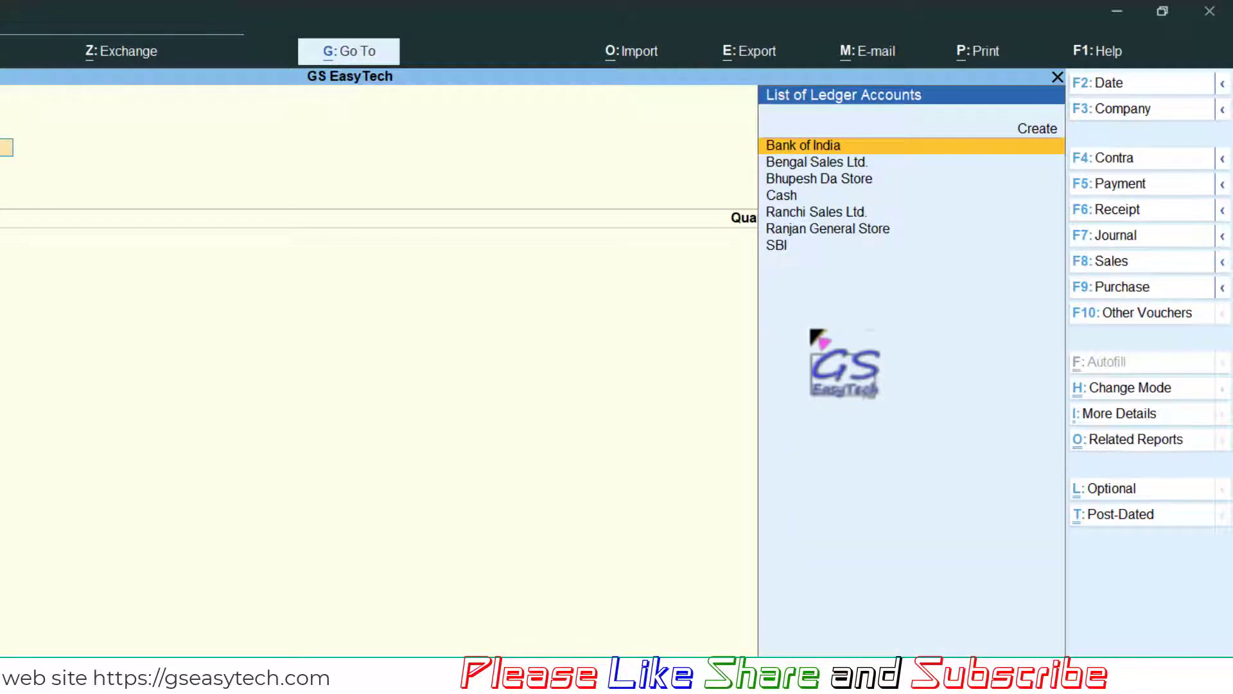
# - Leave voucher entry and open the Ranchi Sales Ltd. ledger report from the account books
pyautogui.press('Escape')
pyautogui.press('Escape')
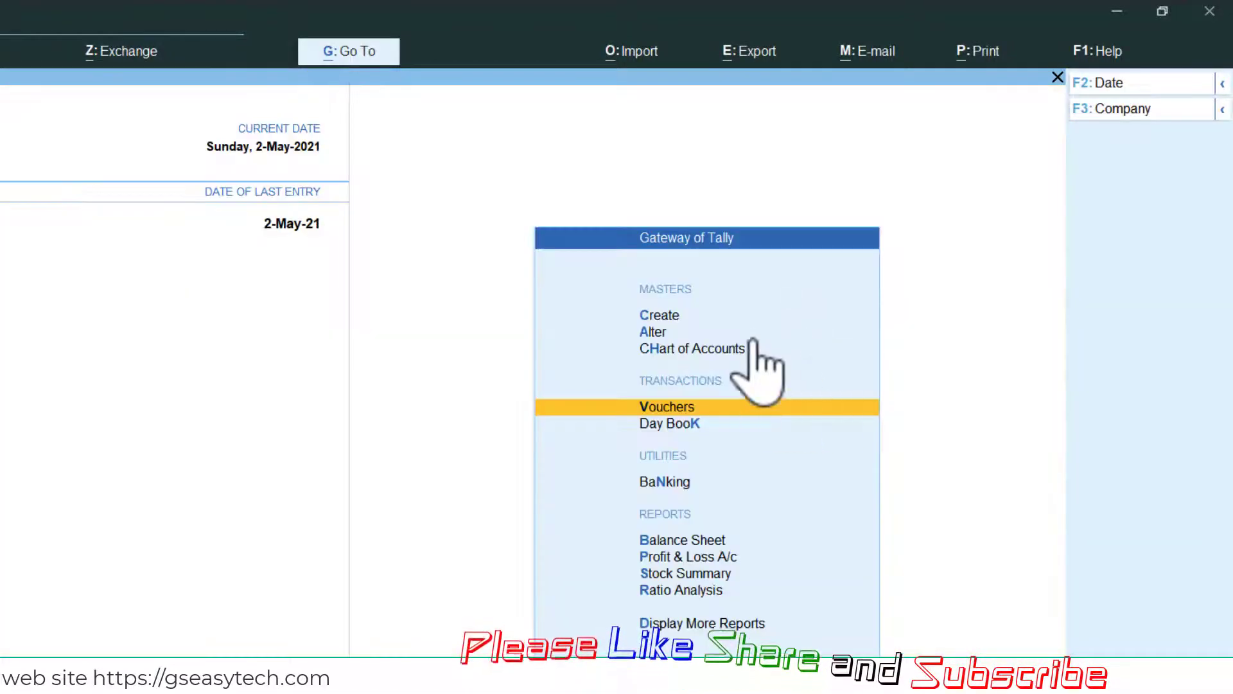
pyautogui.click(683, 624)
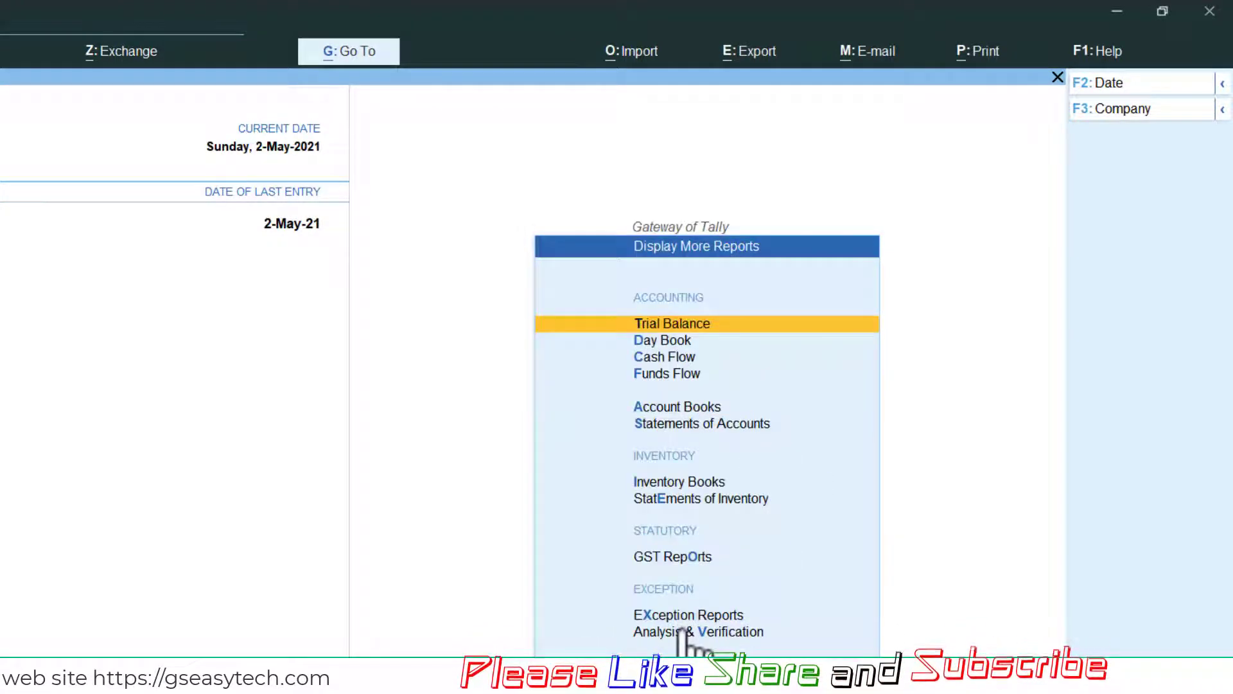
pyautogui.click(668, 406)
pyautogui.click(662, 349)
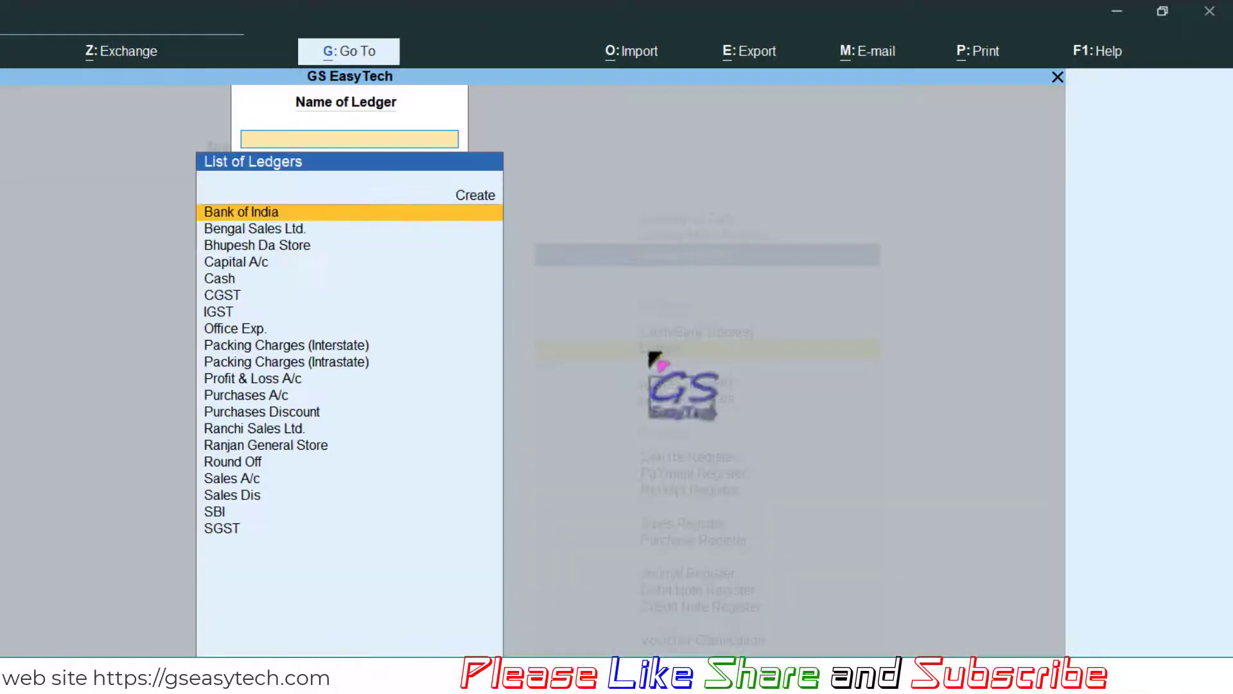
pyautogui.click(262, 429)
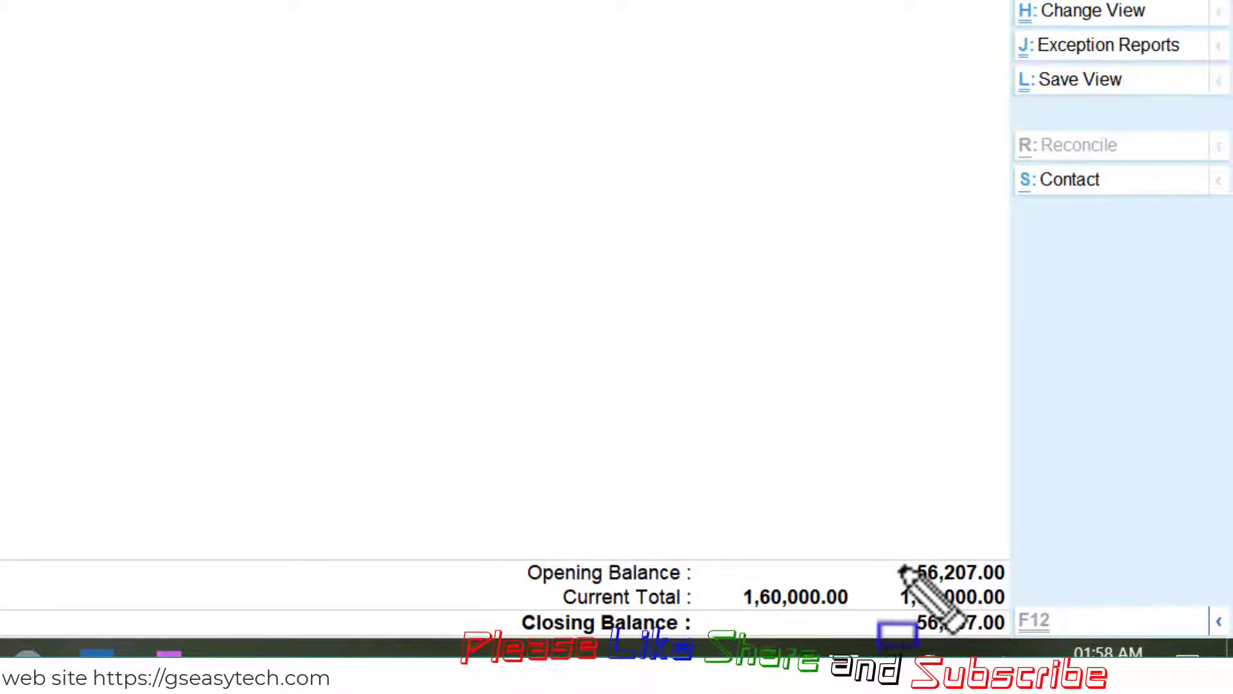
# - Check the opening, current total and closing balances of the Ranchi Sales Ltd. ledger, and return to the list of further reports
pyautogui.moveTo(898, 563); pyautogui.dragTo(1010, 587)
pyautogui.press('Escape')
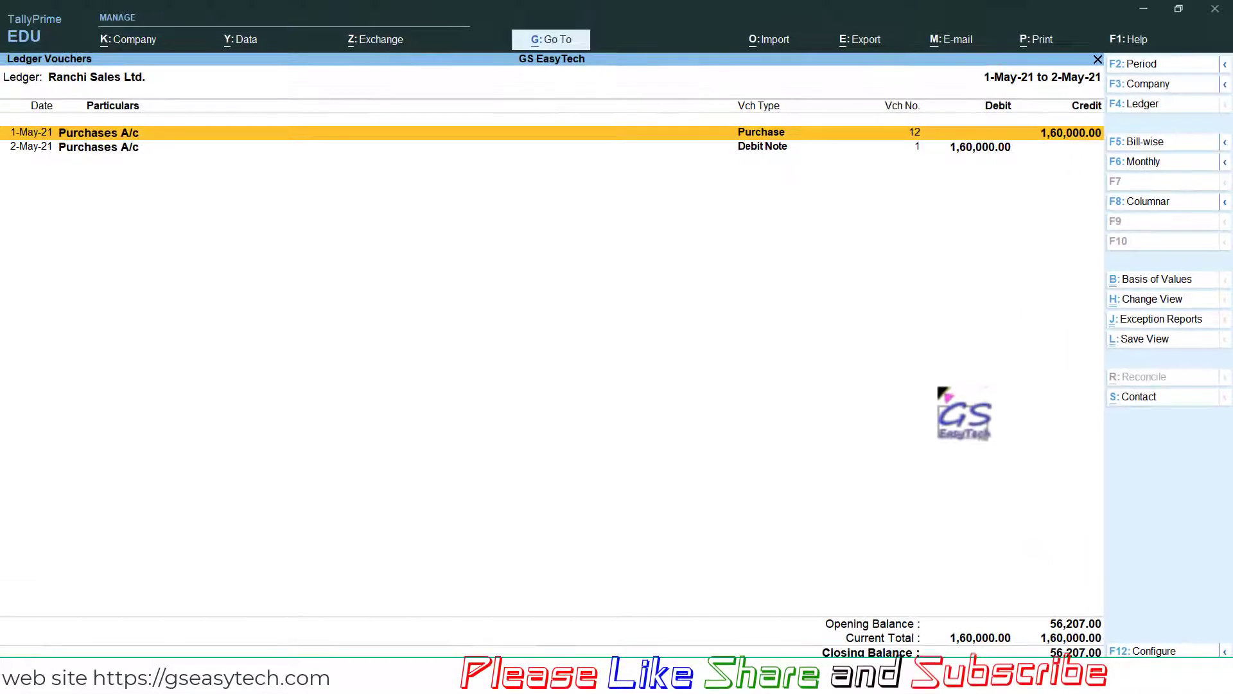
pyautogui.press('Escape')
pyautogui.press('Escape')
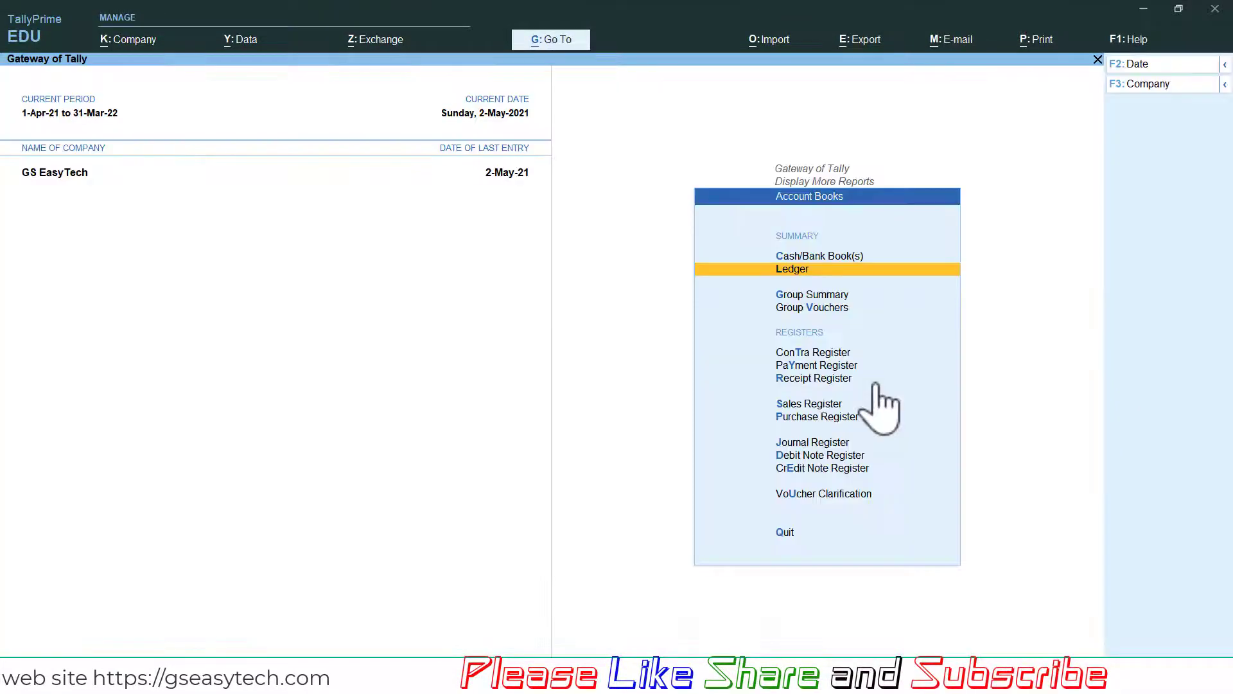
pyautogui.press('Escape')
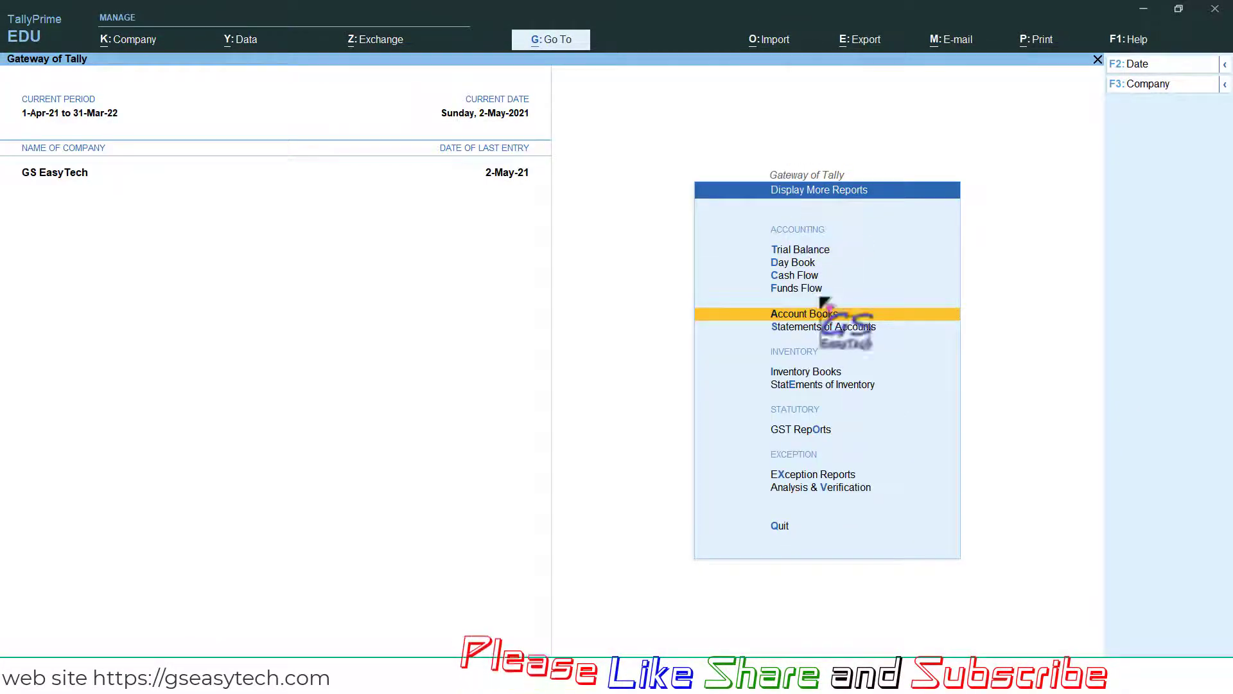
# - Open the GSTR-2 report and set its period from 1-5-2021 to 2/5
pyautogui.click(814, 431)
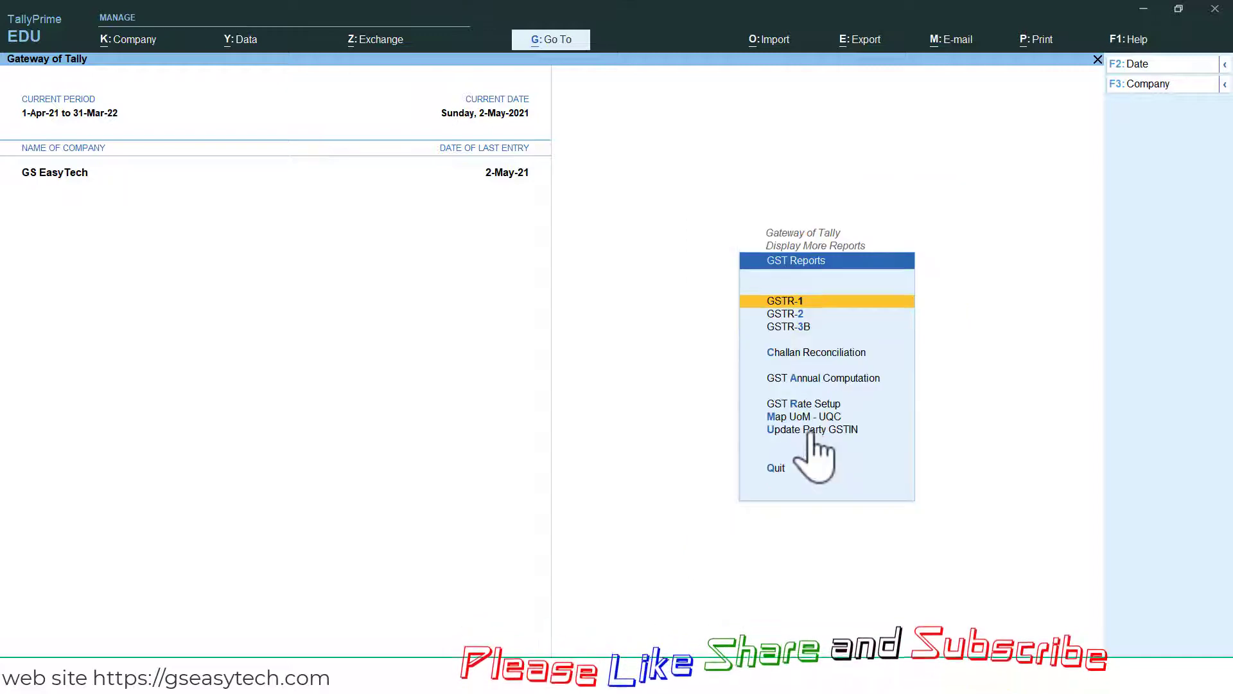
pyautogui.click(789, 314)
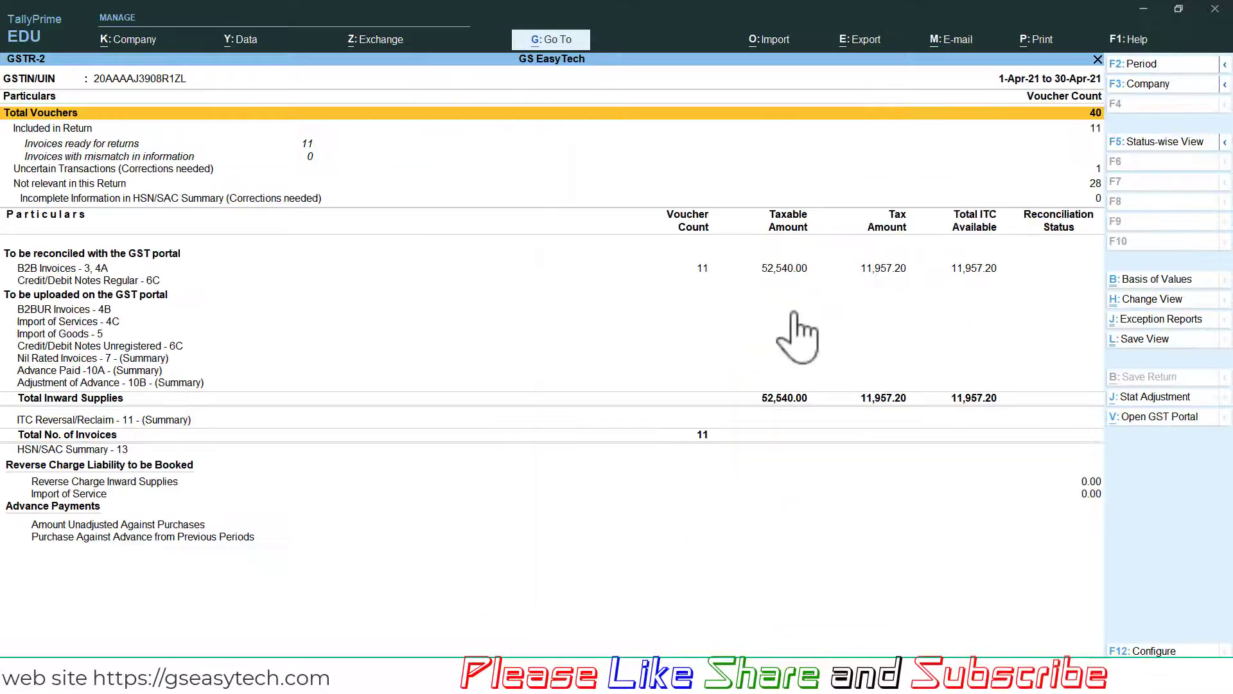
pyautogui.press('F2')
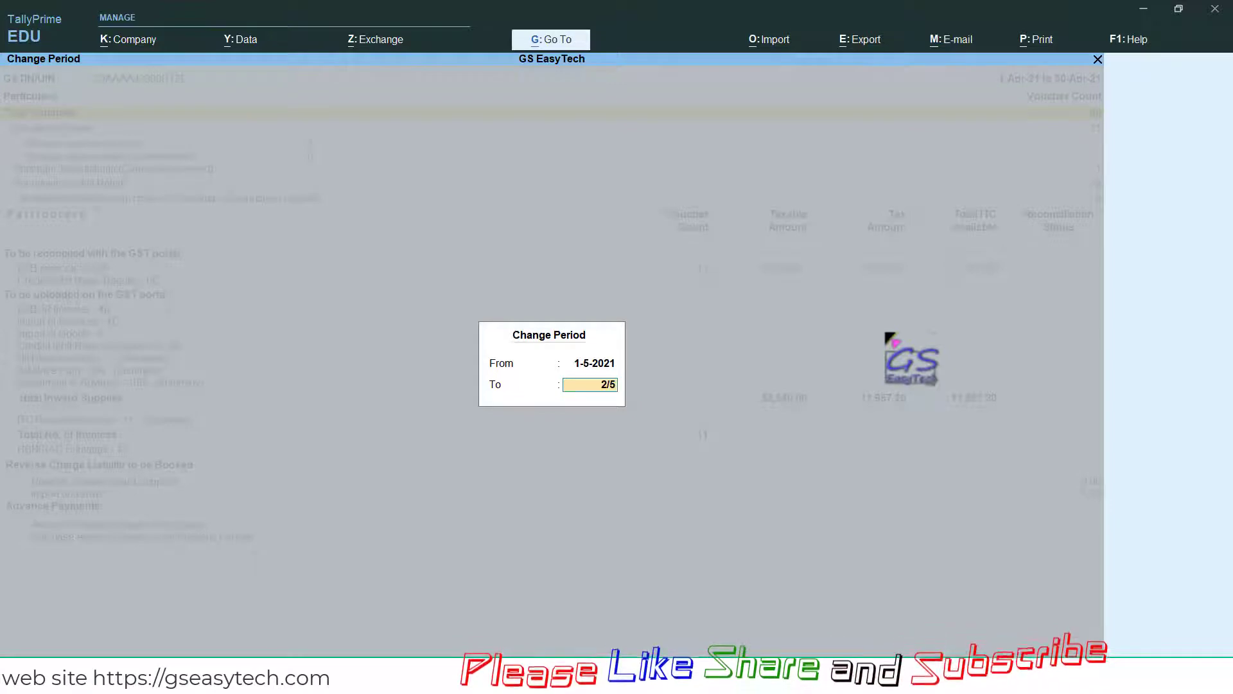
pyautogui.press('Return')
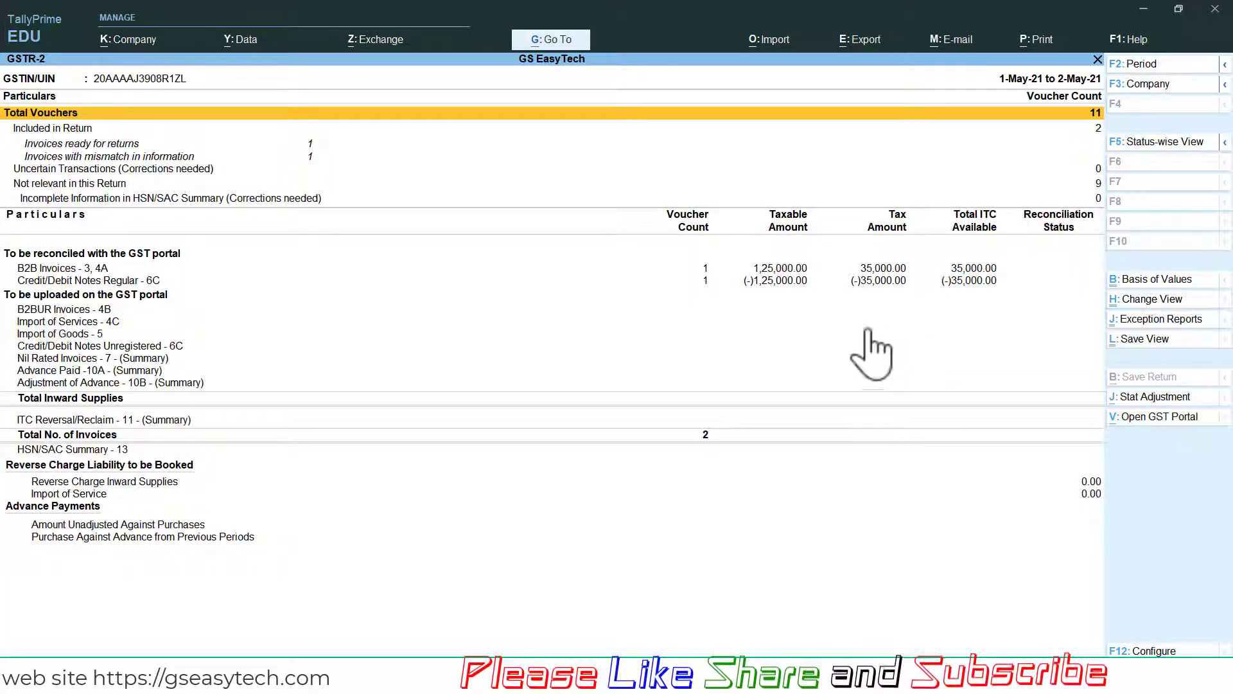
# - Compare the taxable, tax and ITC amounts of B2B Invoices and Credit/Debit Notes Regular in GSTR-2, and return to the Gateway of Tally
pyautogui.press('ctrl')
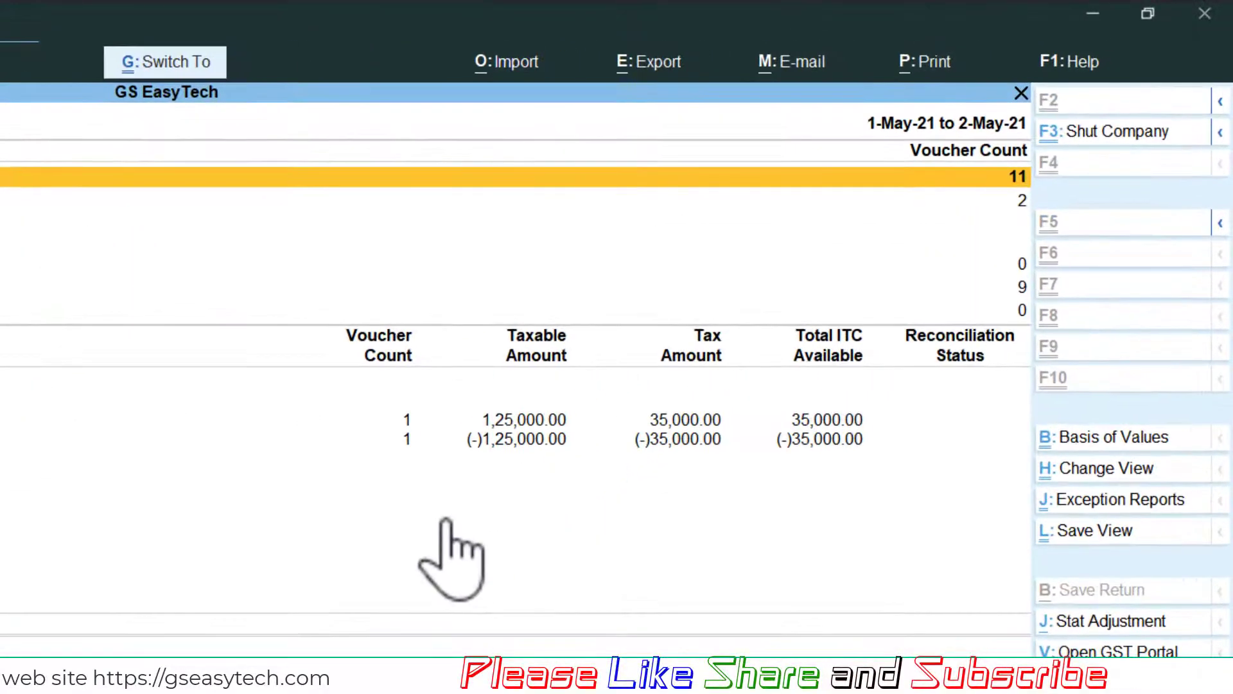
pyautogui.hotkey('ctrl', '2')
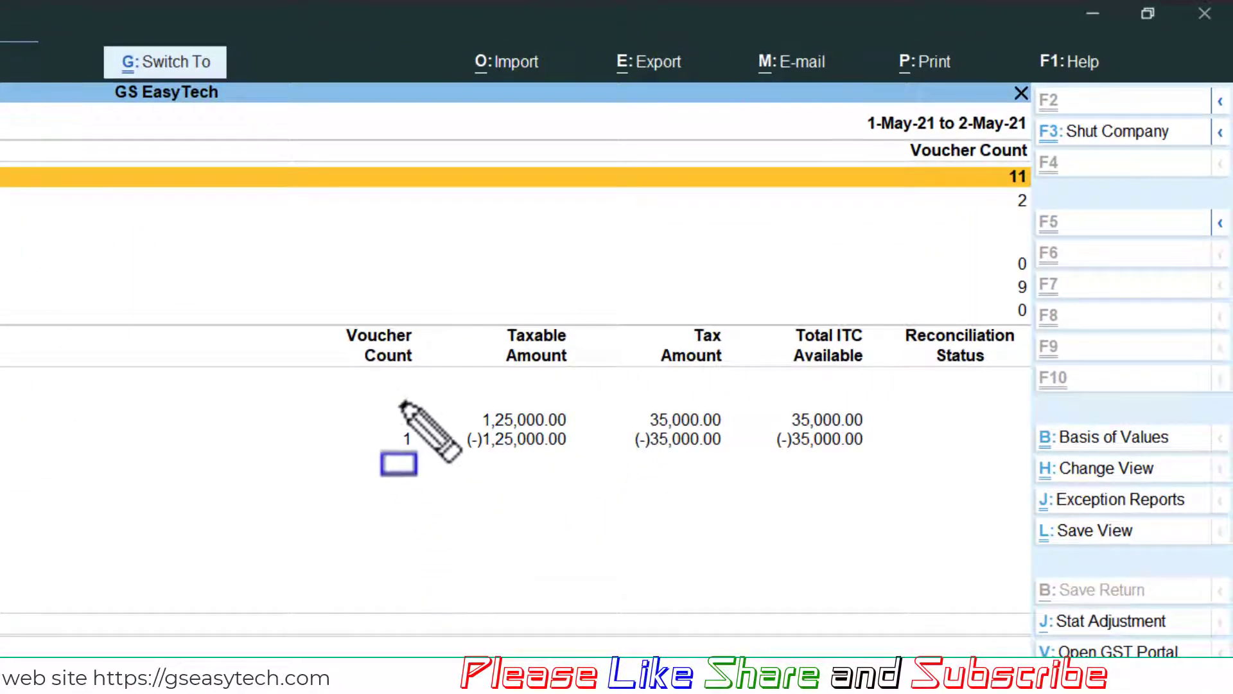
pyautogui.moveTo(375, 397); pyautogui.dragTo(896, 421)
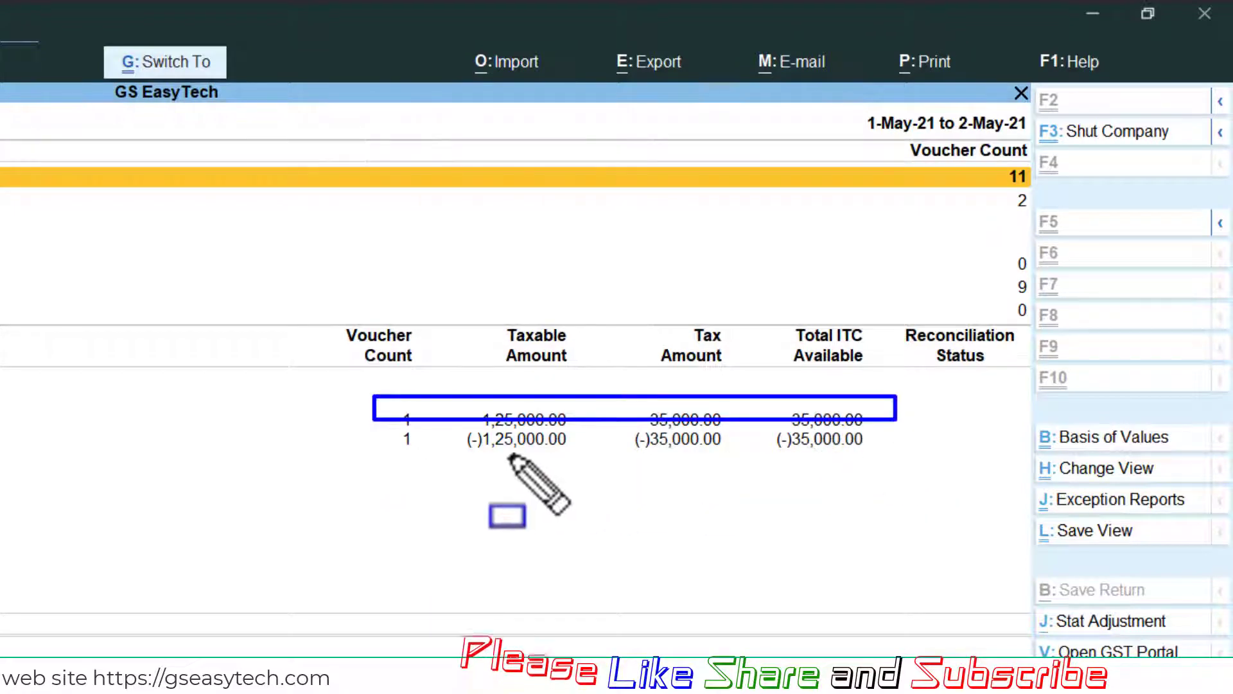
pyautogui.click(389, 431)
pyautogui.moveTo(900, 485); pyautogui.dragTo(911, 476)
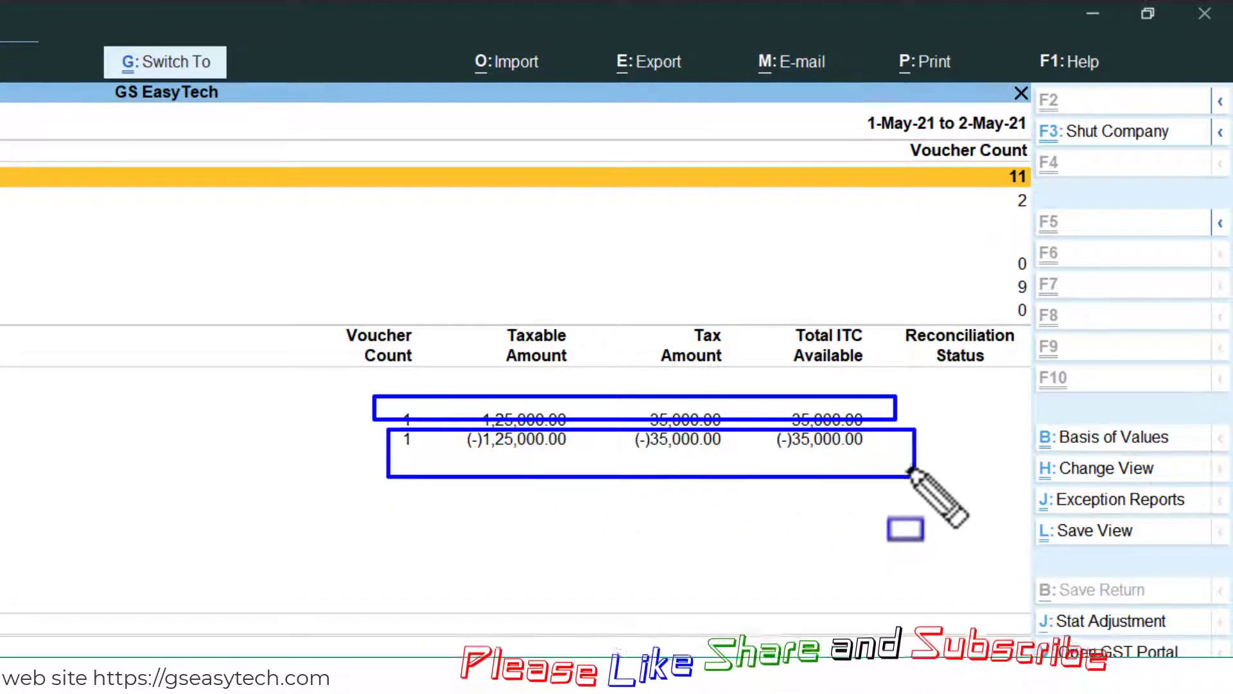
pyautogui.press('Escape')
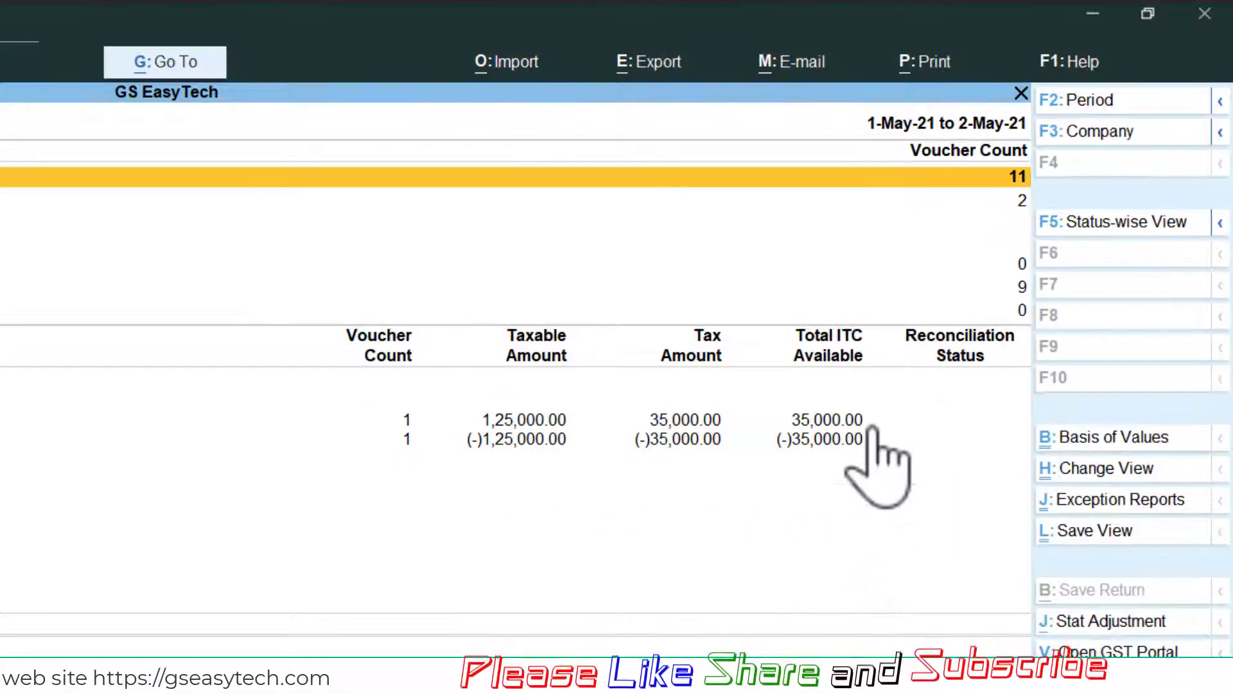
pyautogui.press('ctrl')
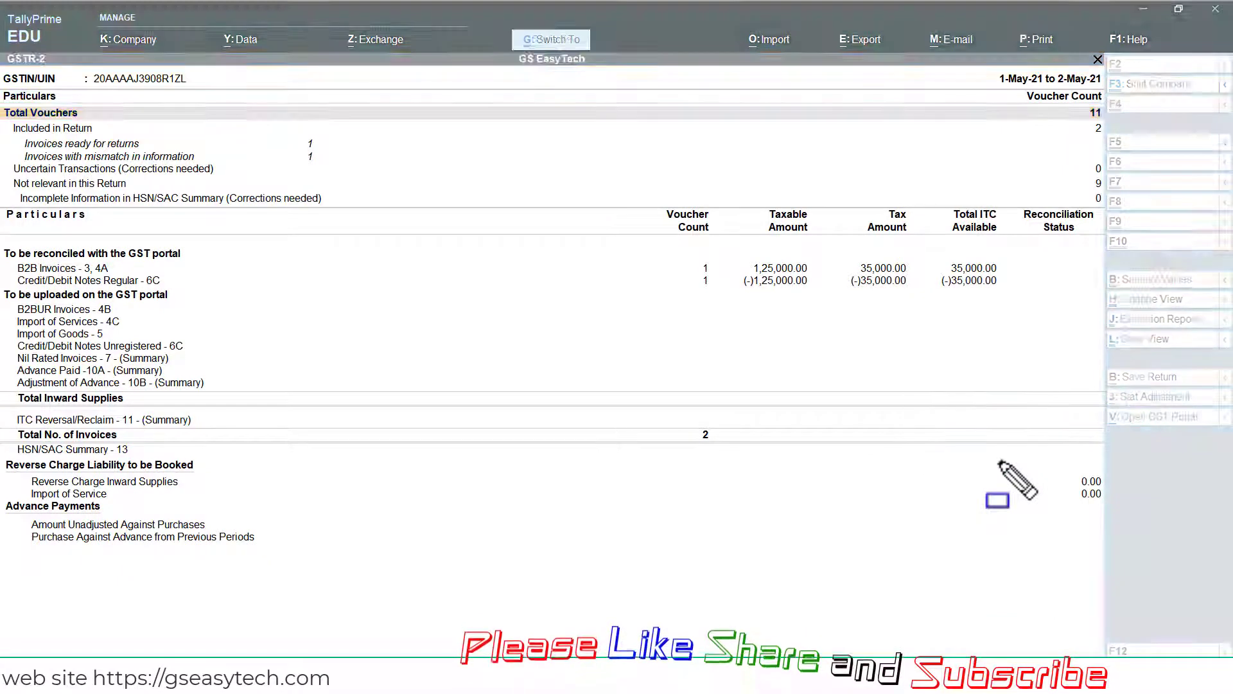
pyautogui.press('Escape')
pyautogui.press('Escape')
pyautogui.press('Escape')
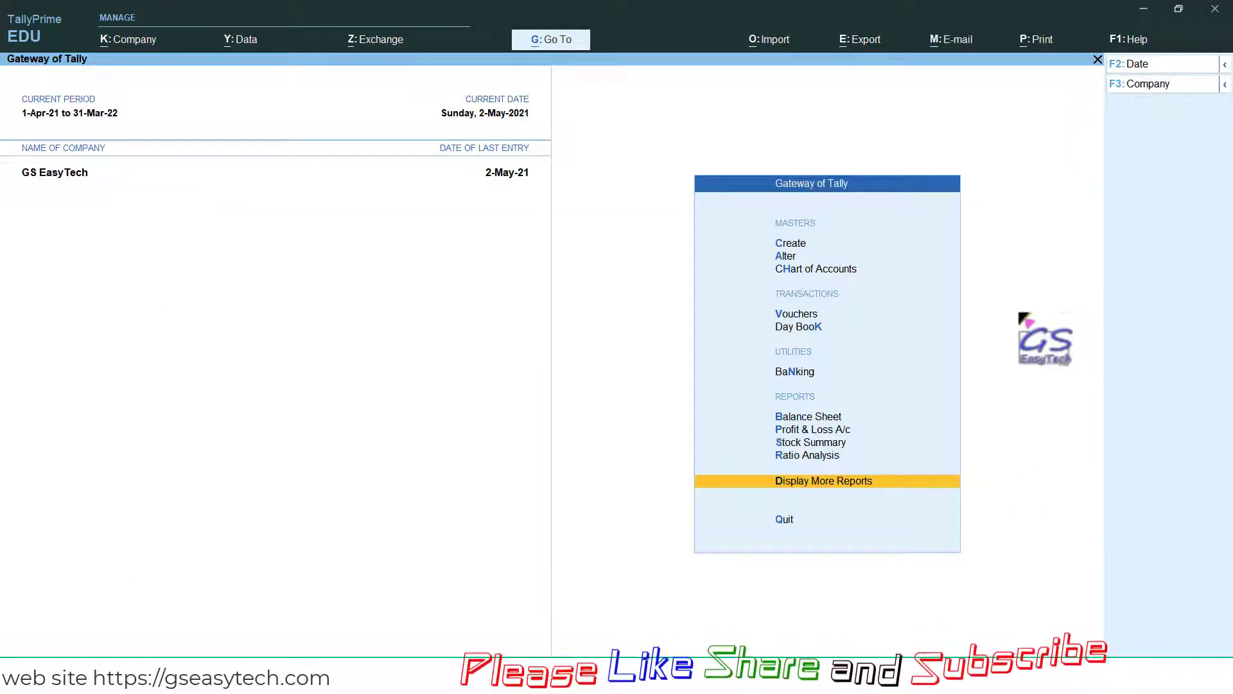